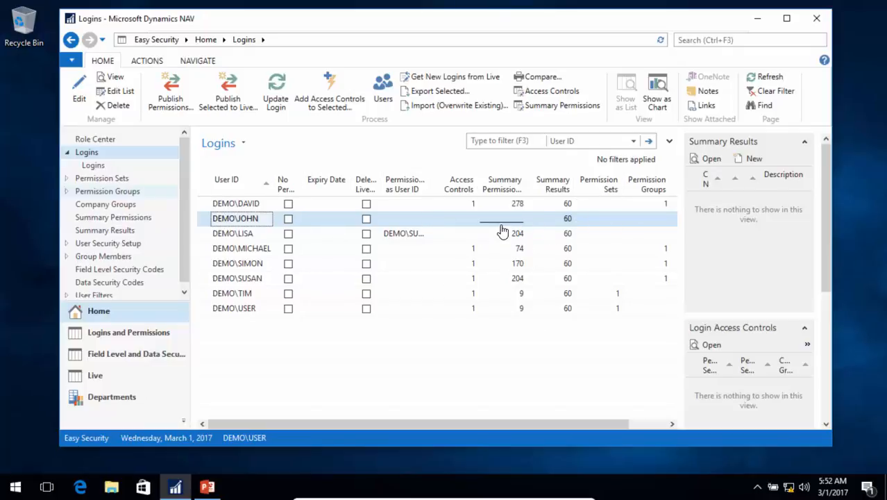
- Open the card of the login without access controls, keep Group as its new line's type and open the full permission group selection list
double_click(204, 219)
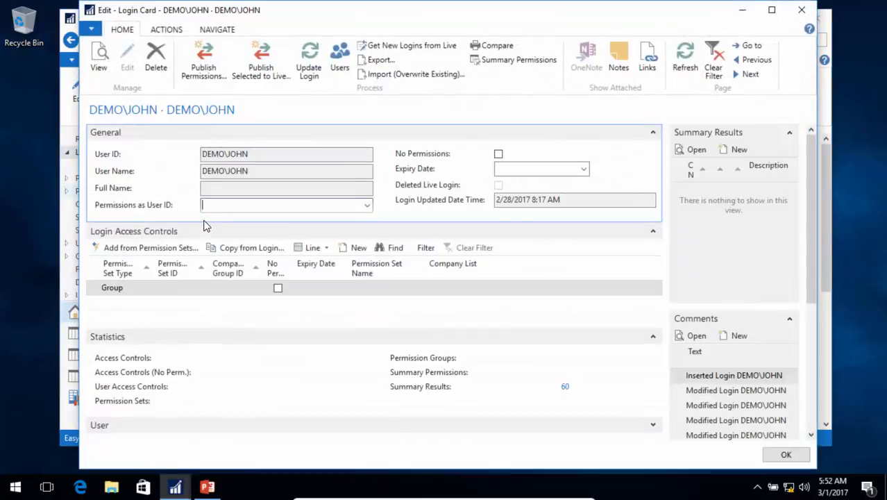
mouse_move(147, 291)
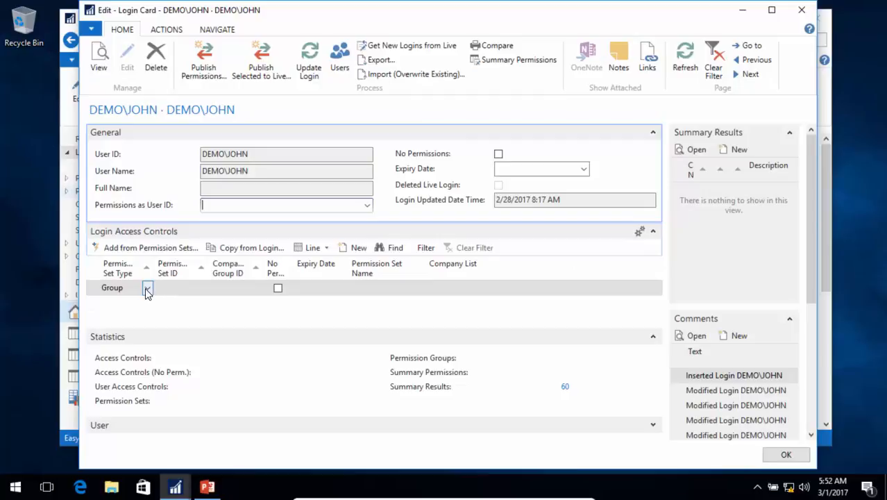
click(148, 290)
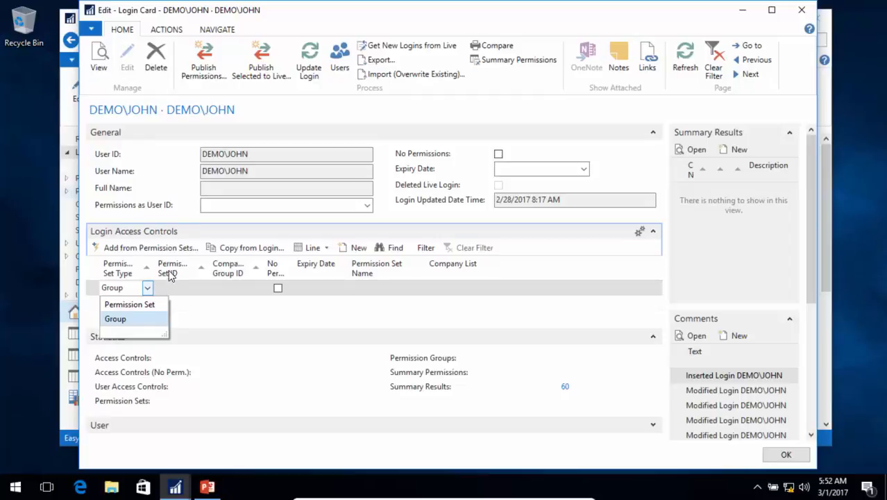
key(Return)
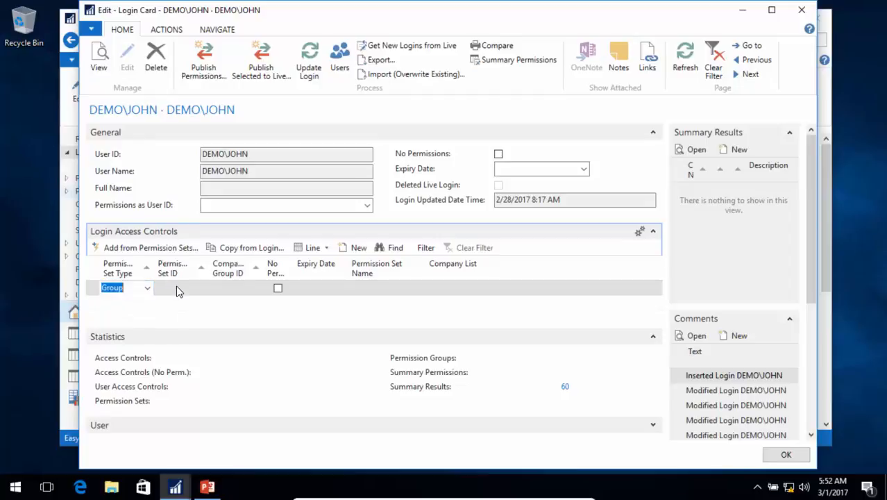
click(176, 291)
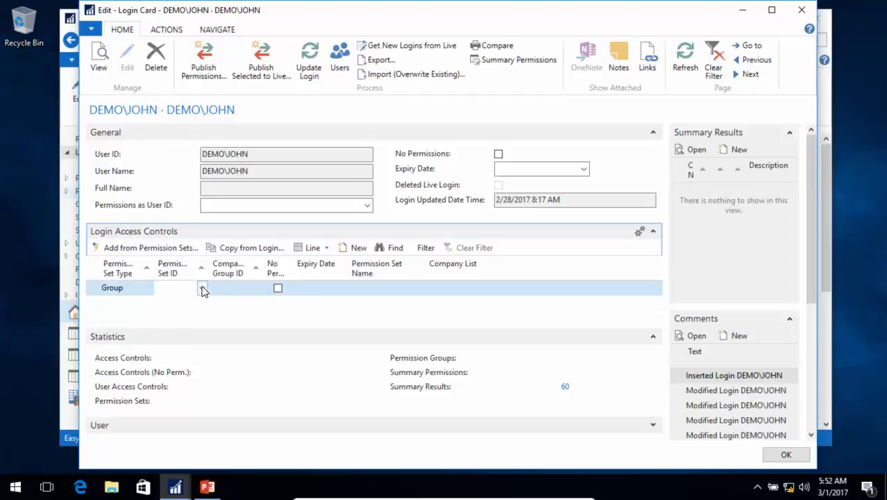
click(202, 289)
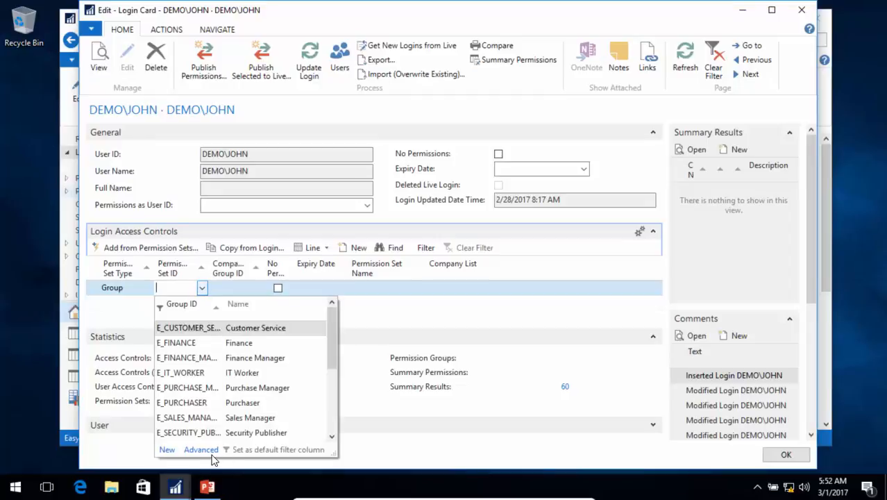
click(207, 453)
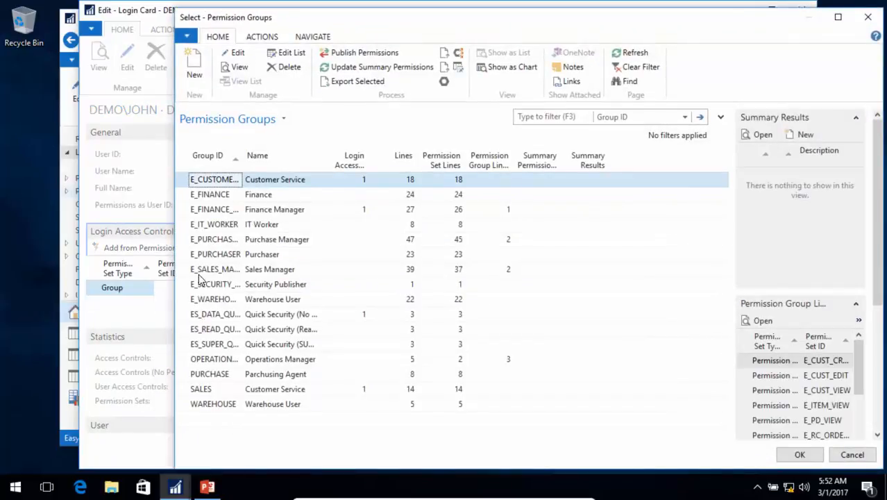
- Examine the available permission groups with the Group ID column widened, and view the OPERATIONS MGR group's card for the lines it contains
click(204, 391)
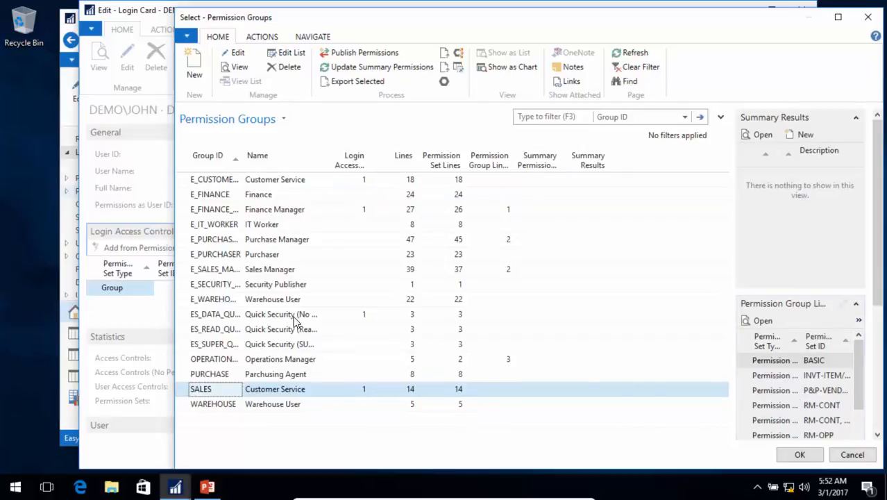
double_click(242, 161)
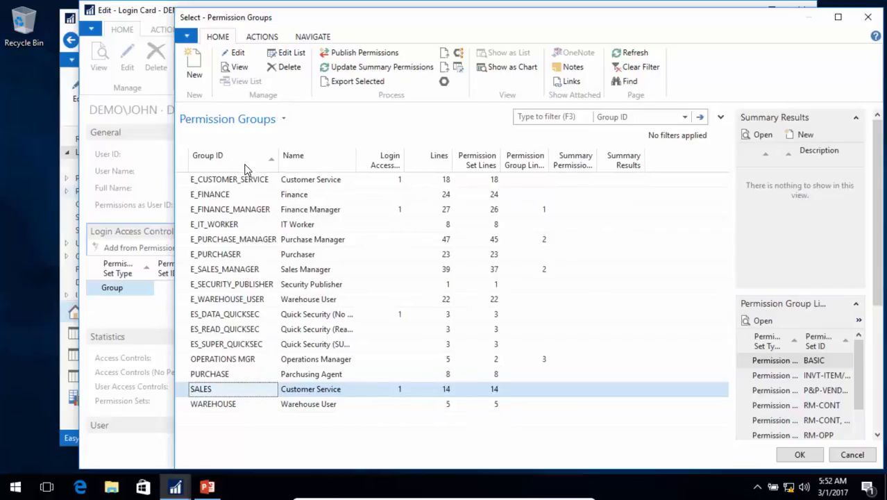
click(215, 184)
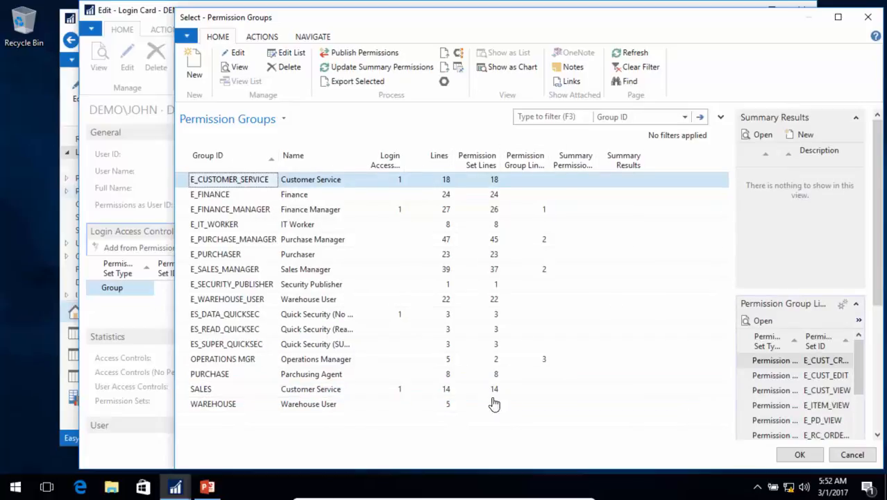
click(228, 318)
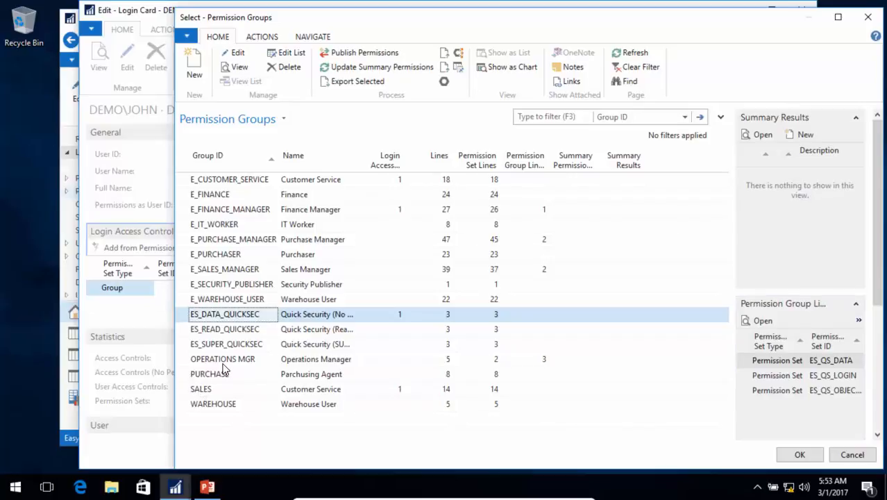
click(210, 389)
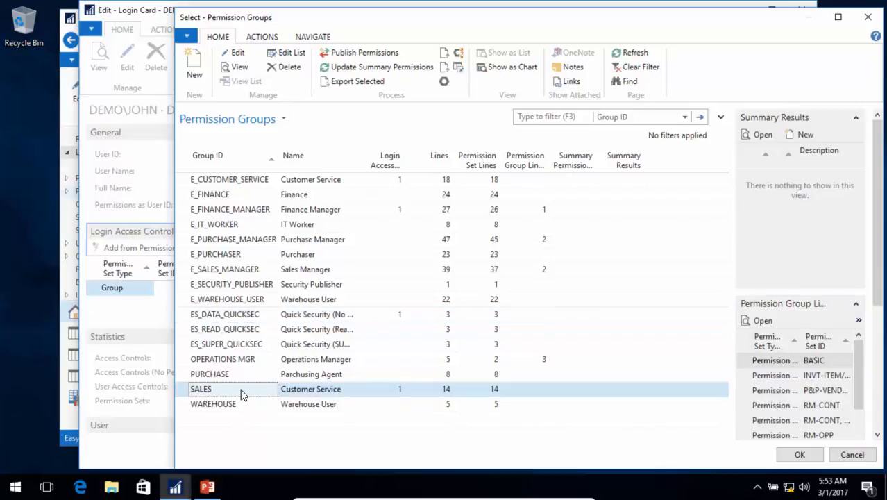
click(240, 366)
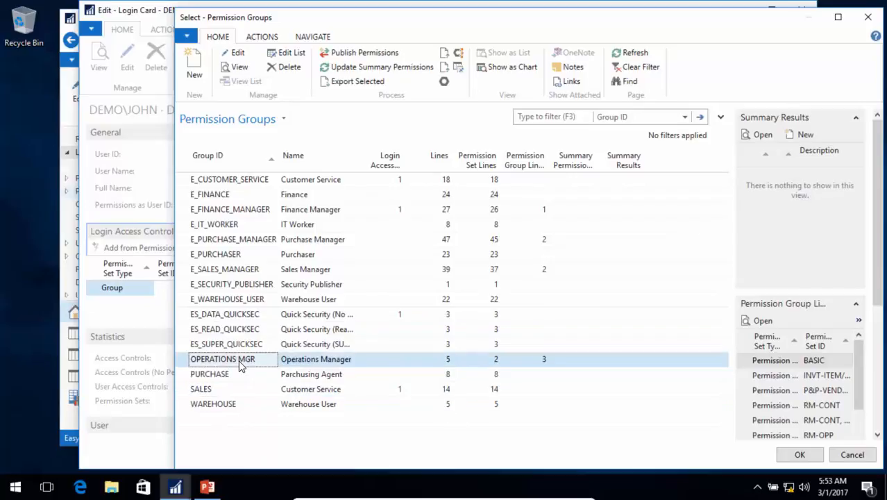
click(239, 68)
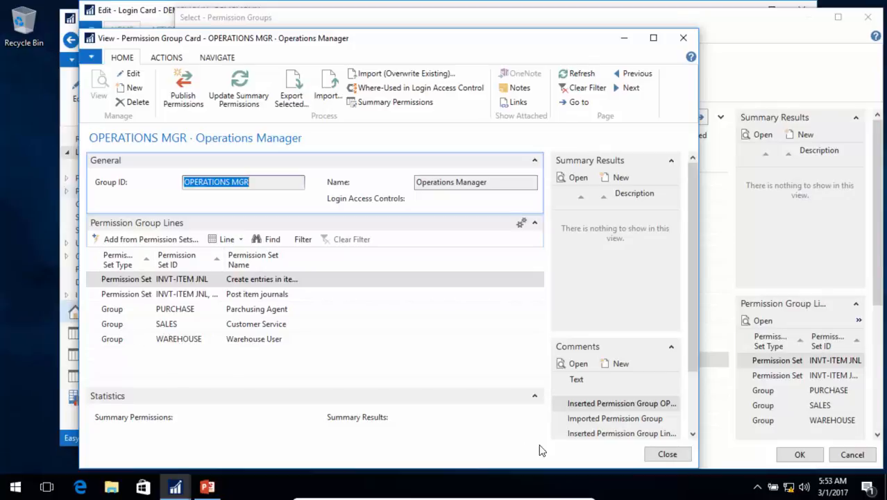
click(664, 455)
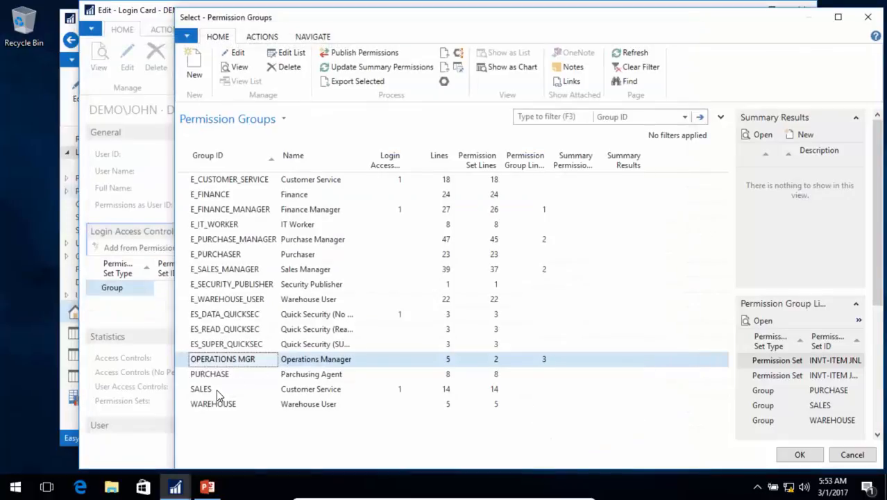
- Assign the SALES permission group to the new access control line and decline inserting the permission for the blank company group
click(218, 390)
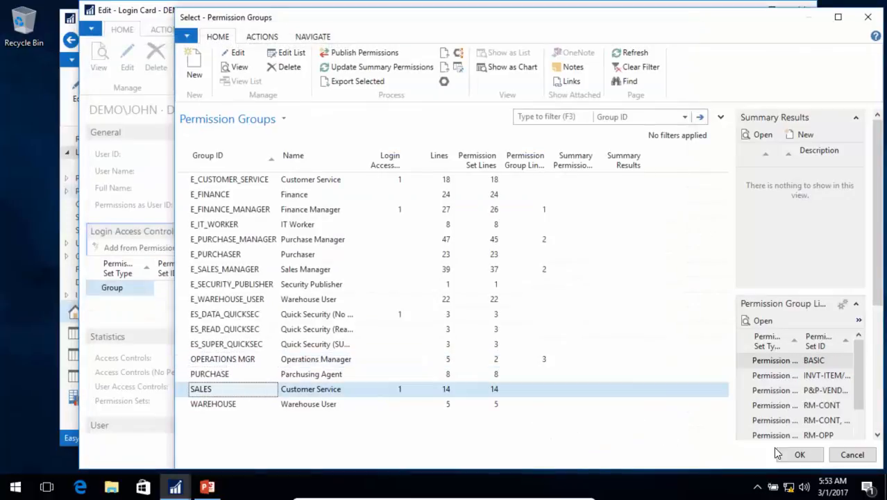
click(806, 456)
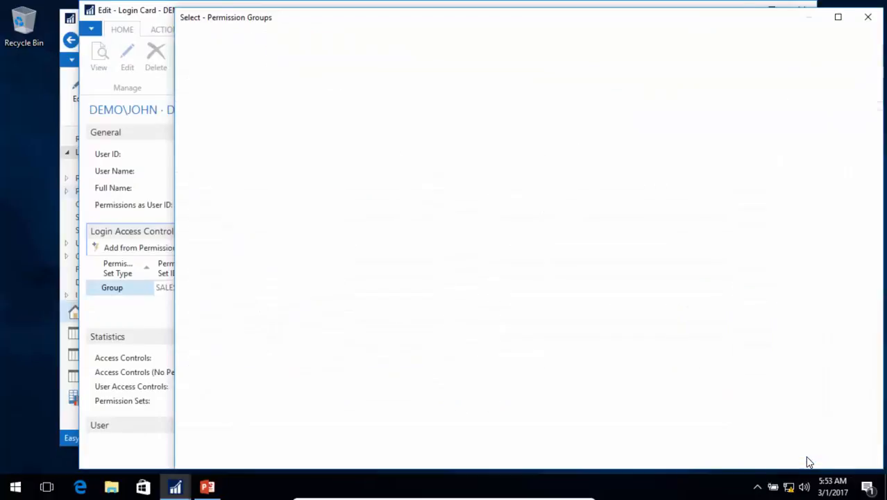
key(Tab)
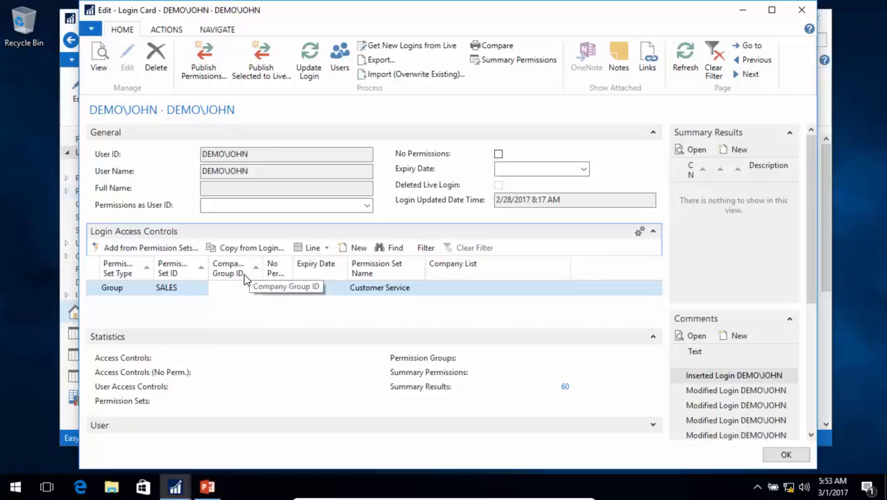
key(Tab)
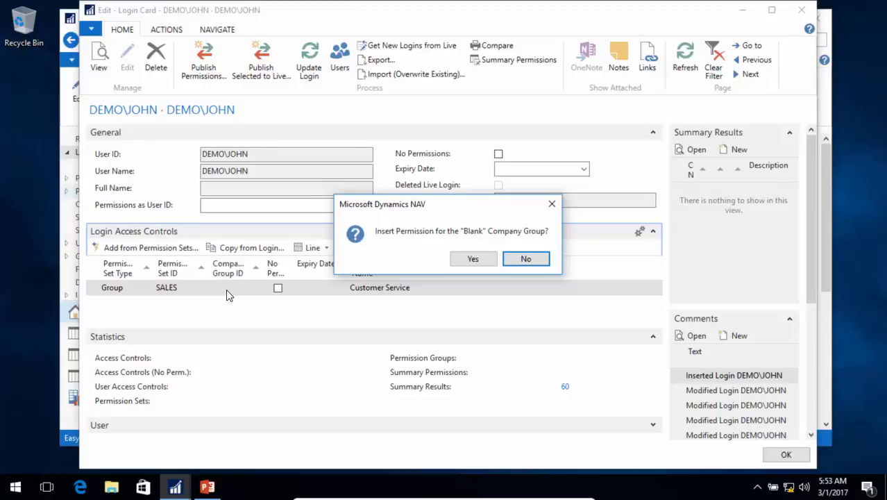
click(526, 259)
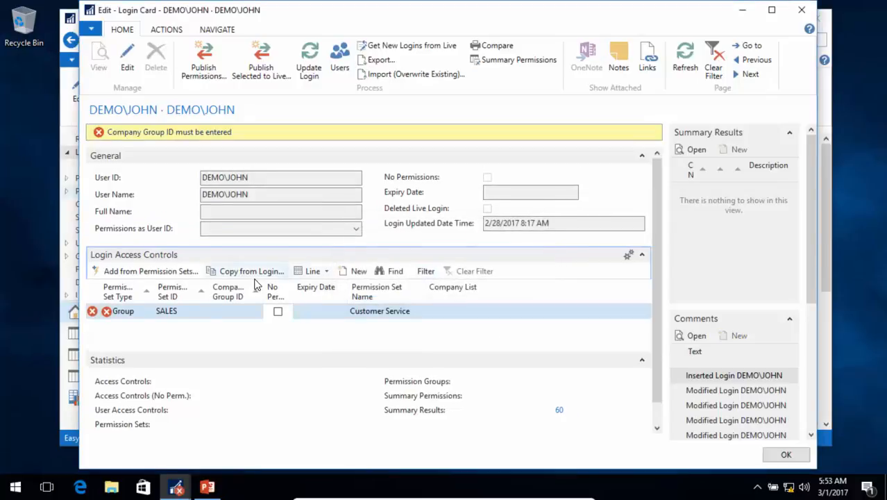
- Set the SALES line's company group to OPERATIONS from the full company group list and update the login
click(257, 312)
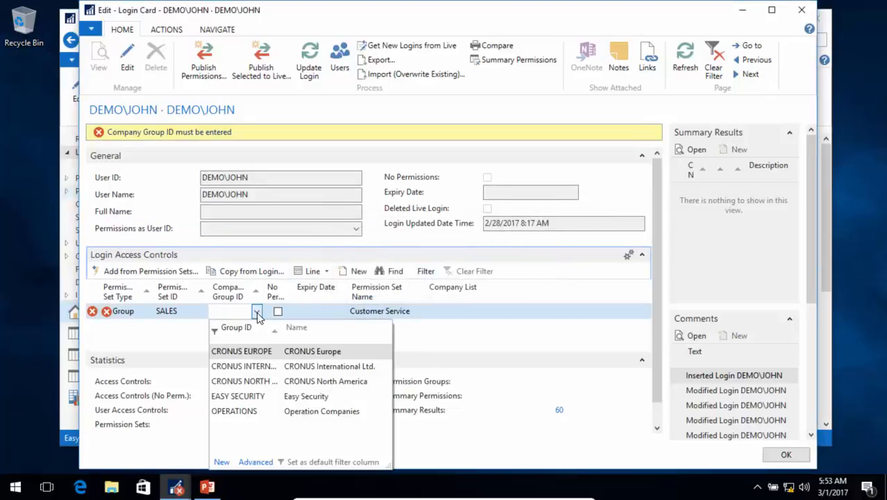
click(256, 462)
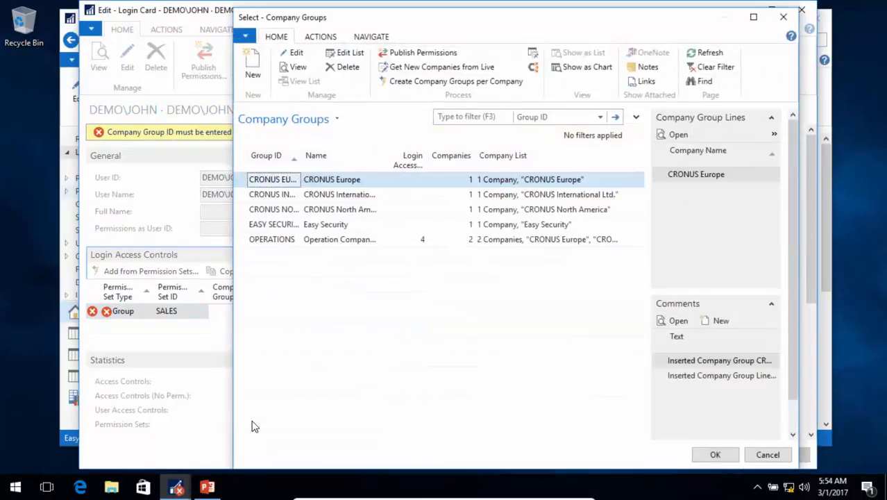
double_click(301, 159)
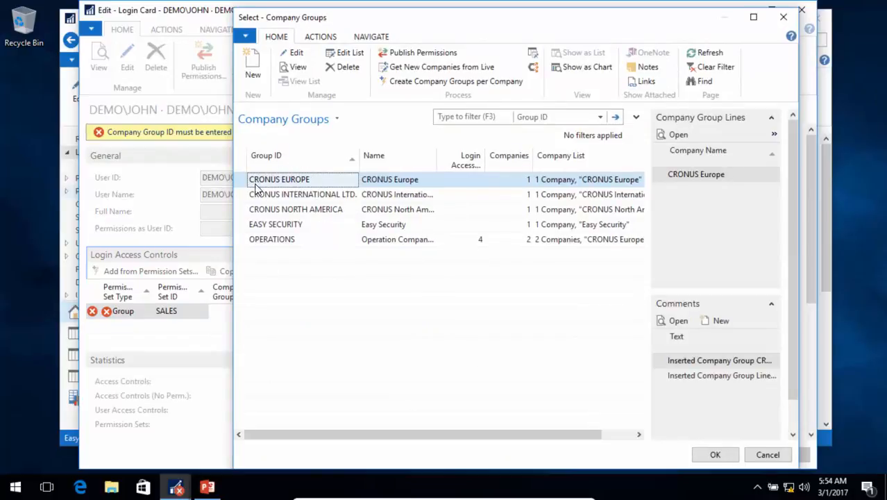
click(281, 240)
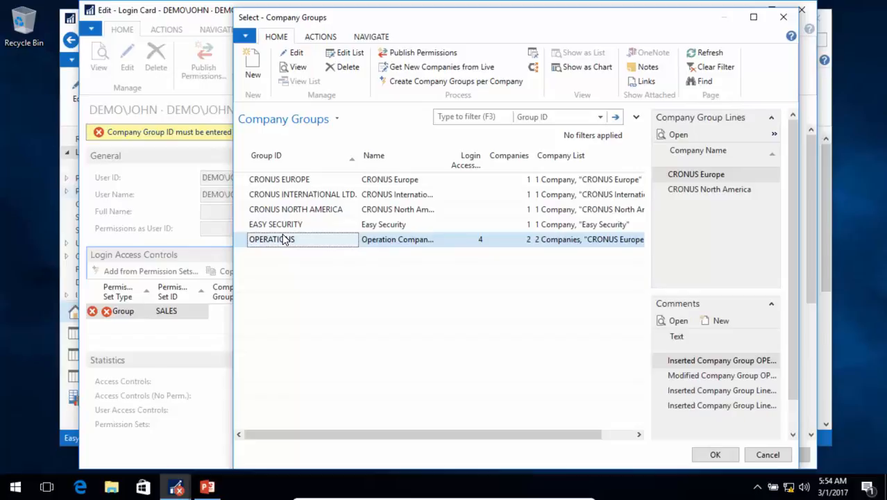
click(309, 210)
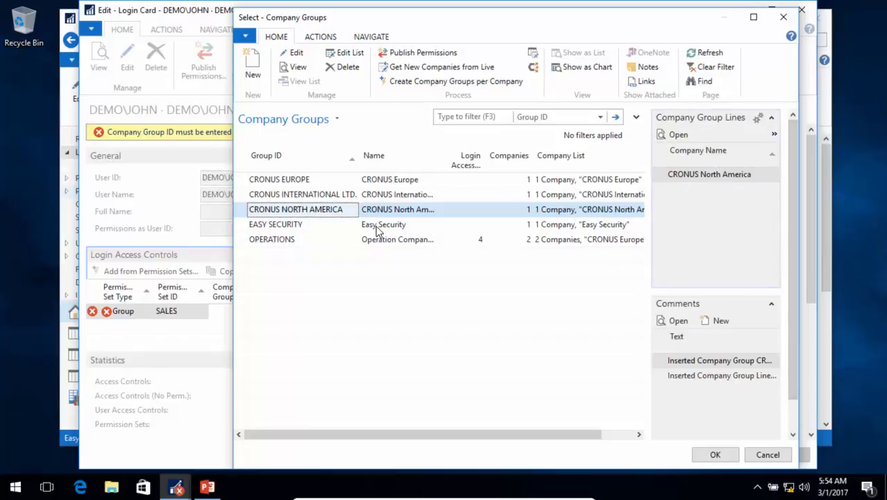
click(277, 244)
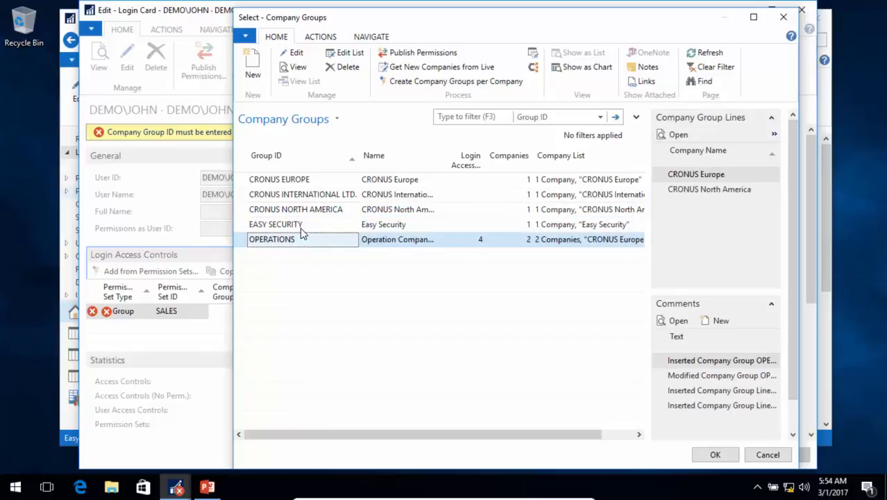
click(719, 456)
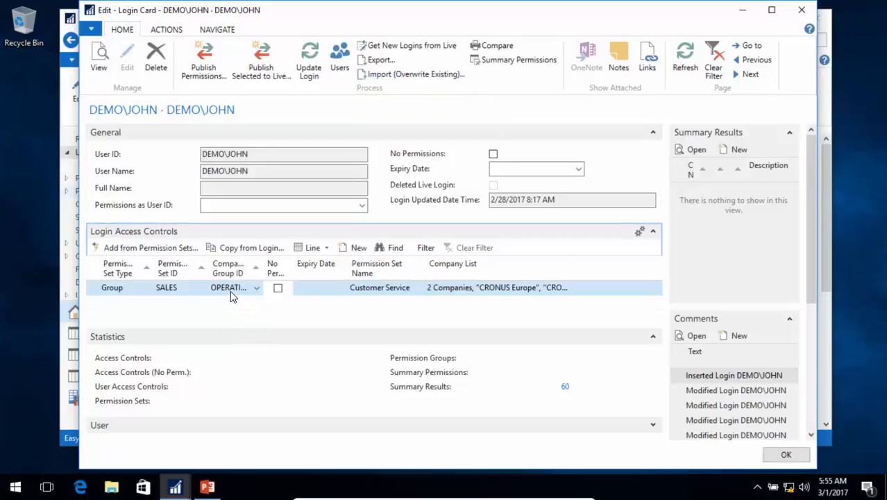
click(309, 68)
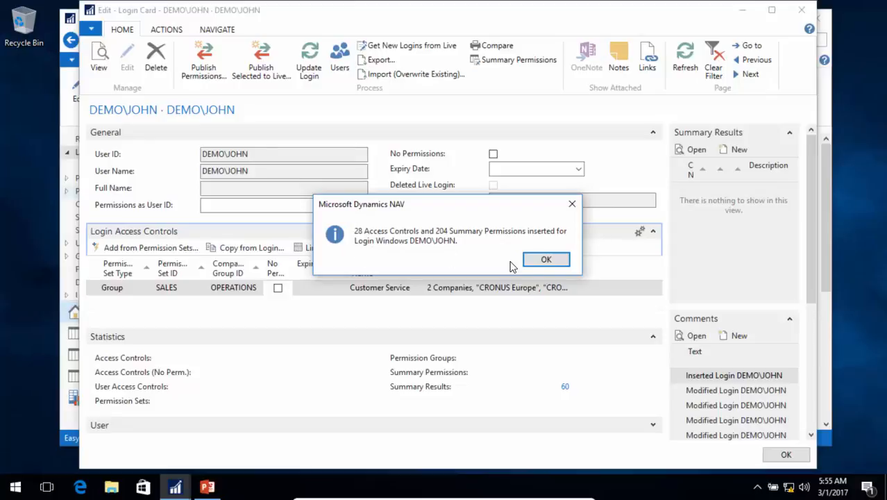
click(560, 264)
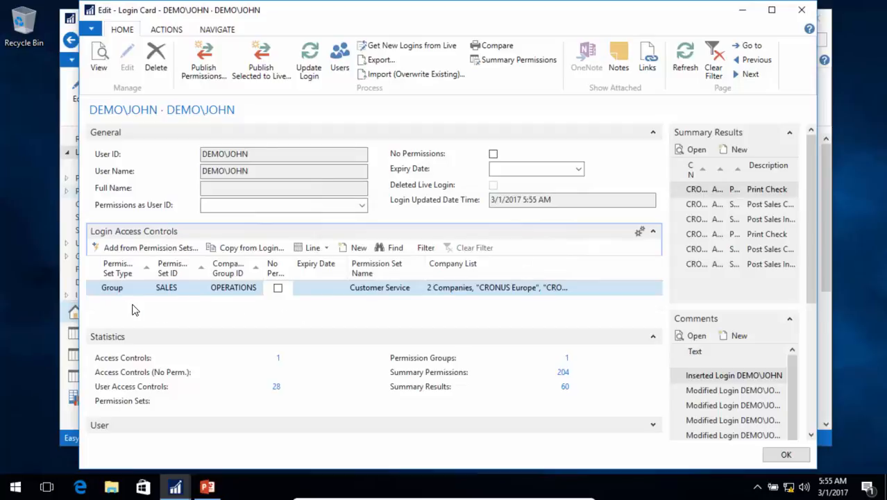
- Add a second access control line for the OPERATIONS MGR permission group with the company group CRONUS NORTH AMERICA
click(192, 302)
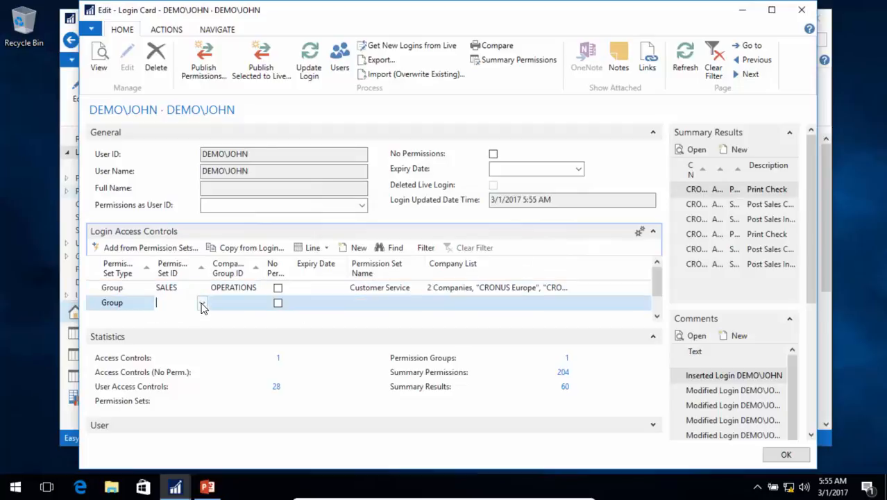
click(202, 304)
scroll(200, 390, down, 3)
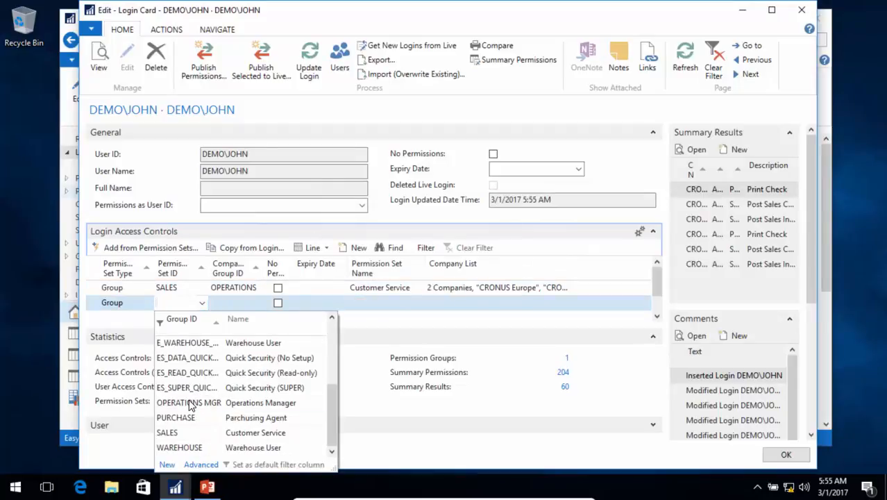
click(191, 403)
key(Tab)
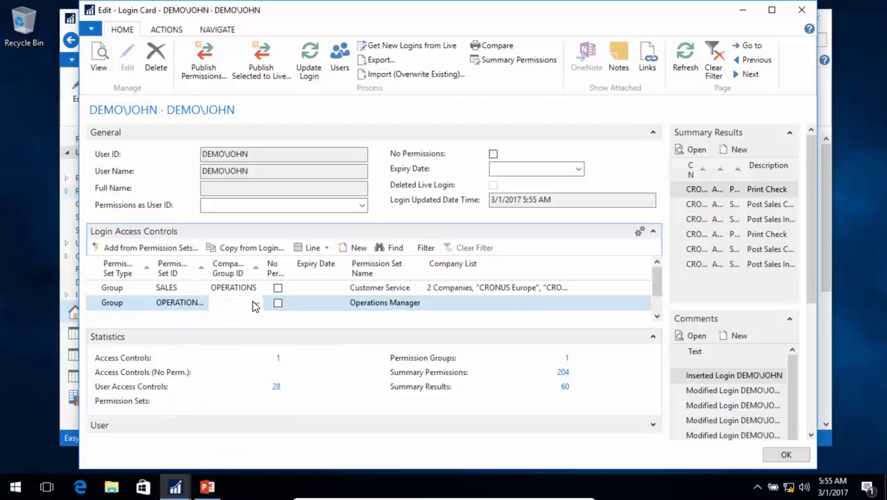
click(256, 303)
click(254, 372)
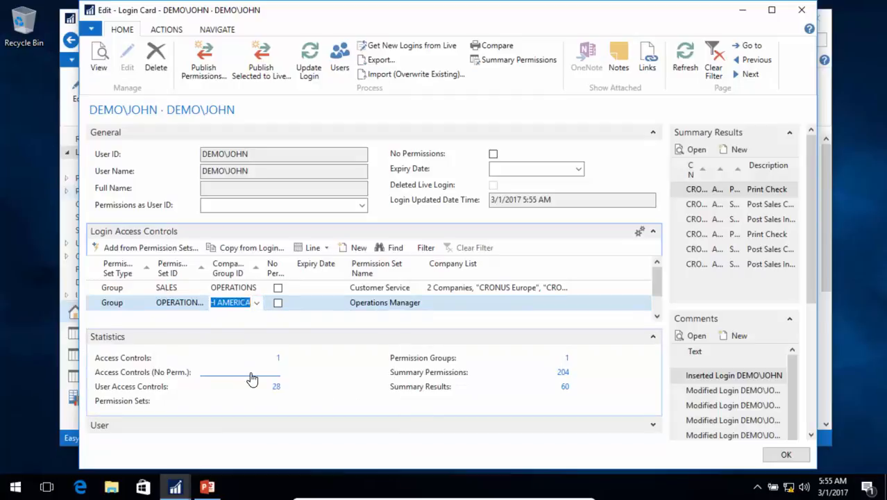
key(Tab)
key(Tab)
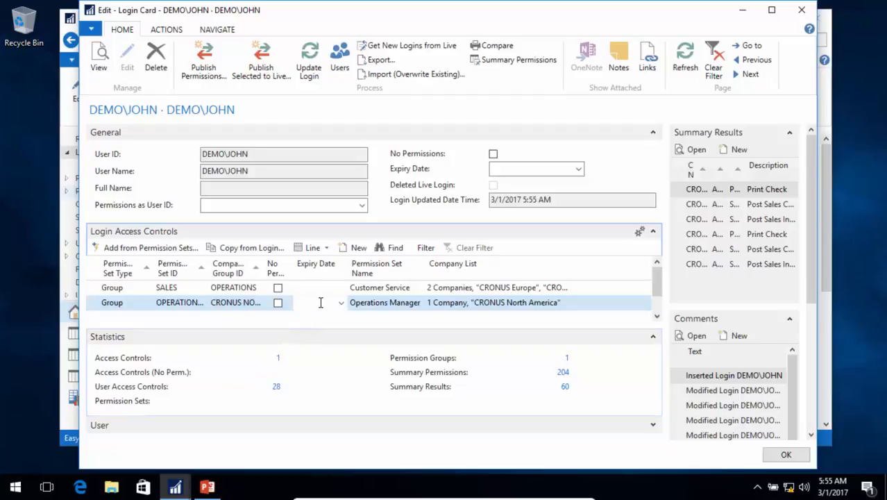
- Try to set the expiry date of the OPERATIONS MGR access control line to 3/31/2017
click(340, 302)
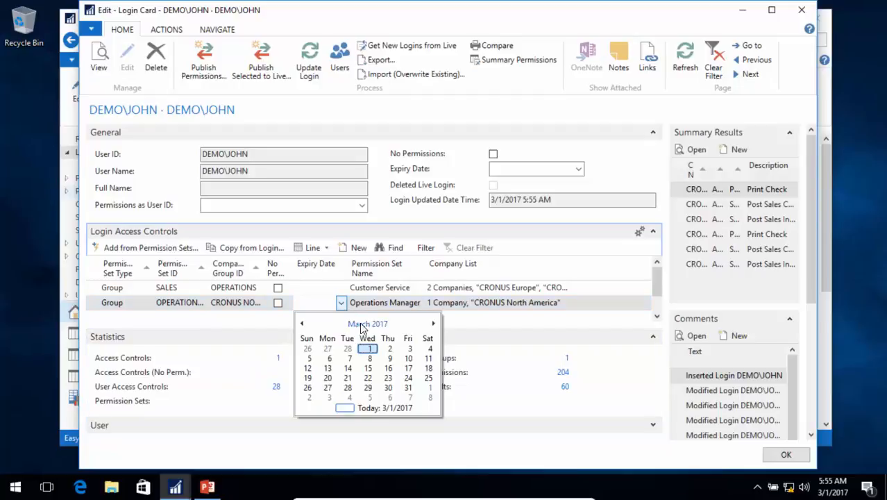
click(406, 389)
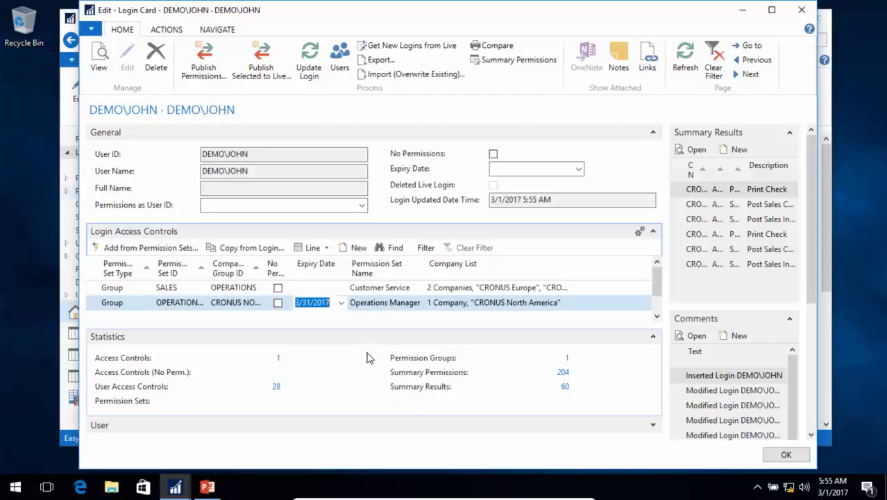
key(Tab)
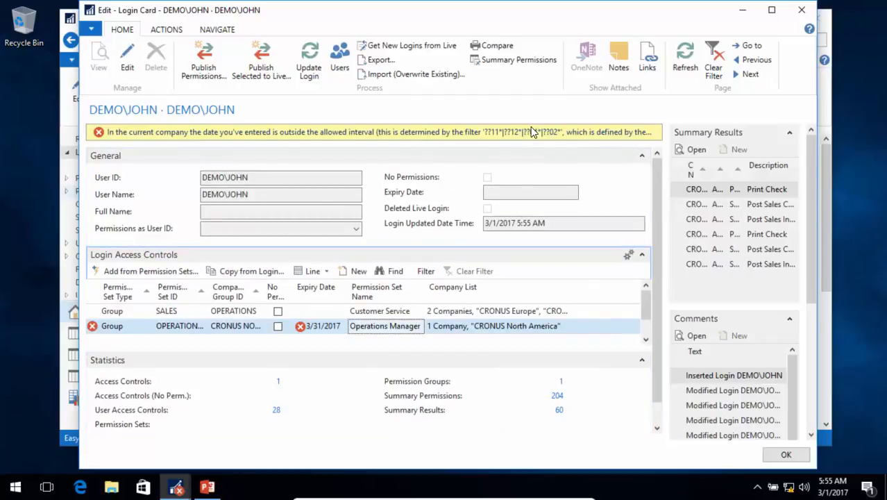
- Set the expiry date of the OPERATIONS MGR access control line to 11/1/2017
click(341, 330)
click(341, 330)
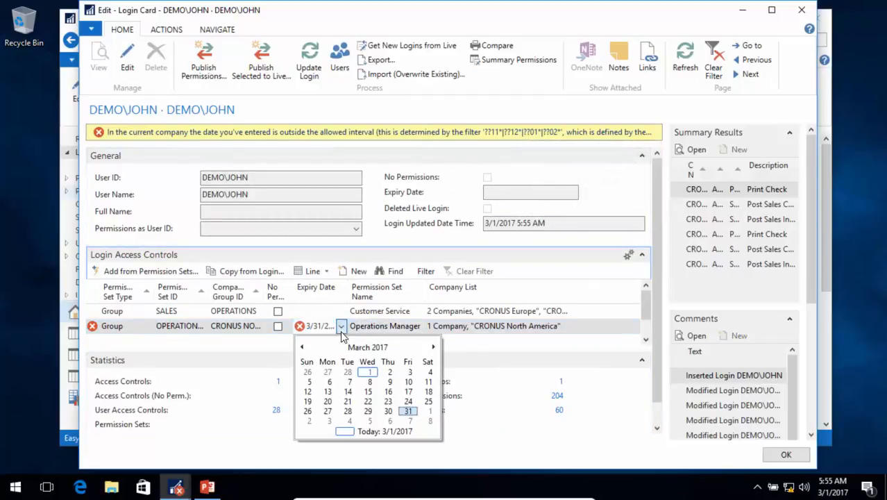
click(432, 347)
click(433, 347)
click(432, 347)
click(432, 347)
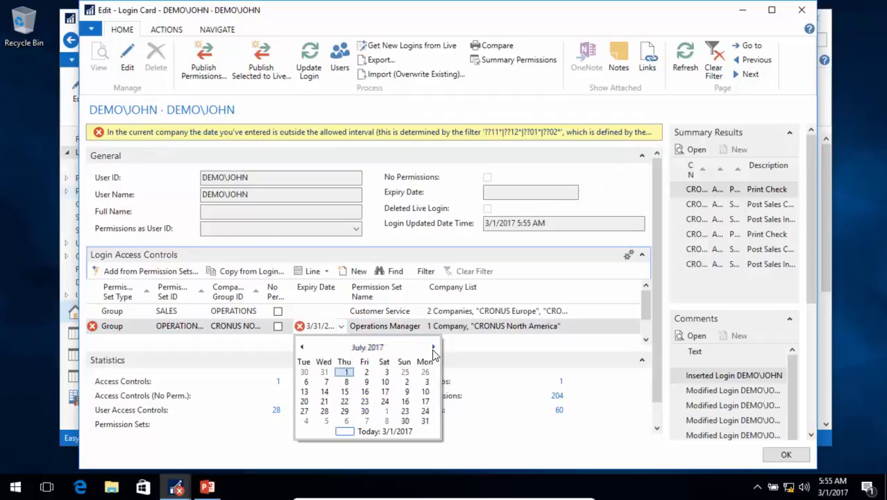
click(433, 347)
click(433, 348)
click(433, 347)
click(433, 347)
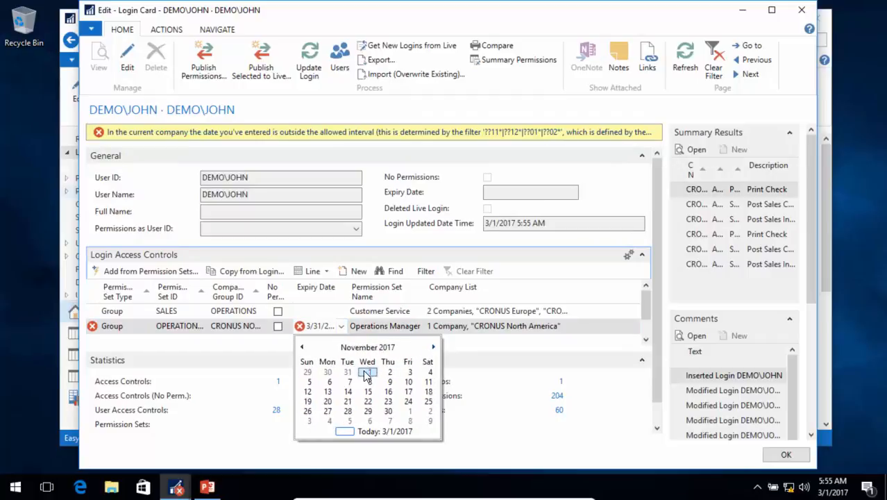
click(369, 373)
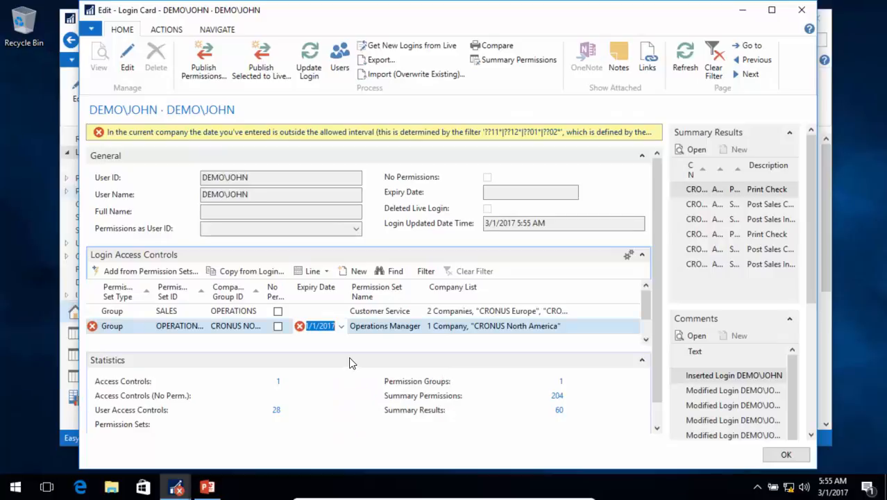
key(Tab)
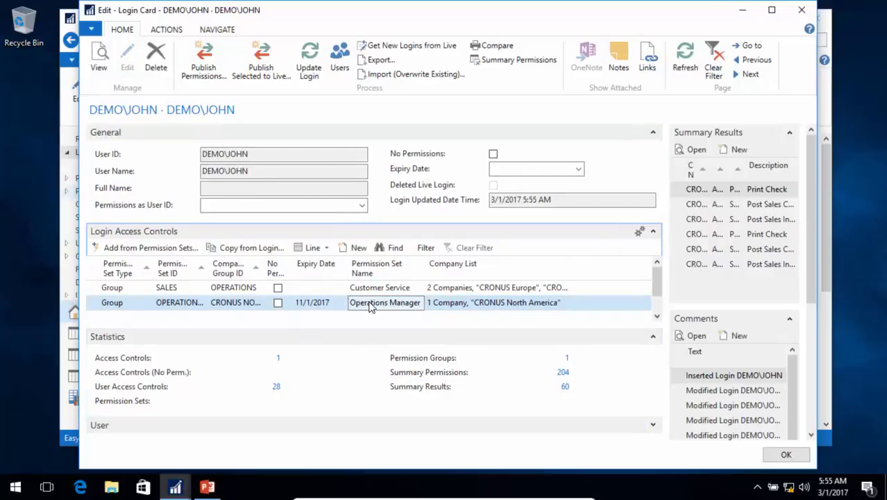
- Try switching No Permissions on and off for the OPERATIONS MGR line, directly and with the Set and Reset No Permissions commands
click(278, 303)
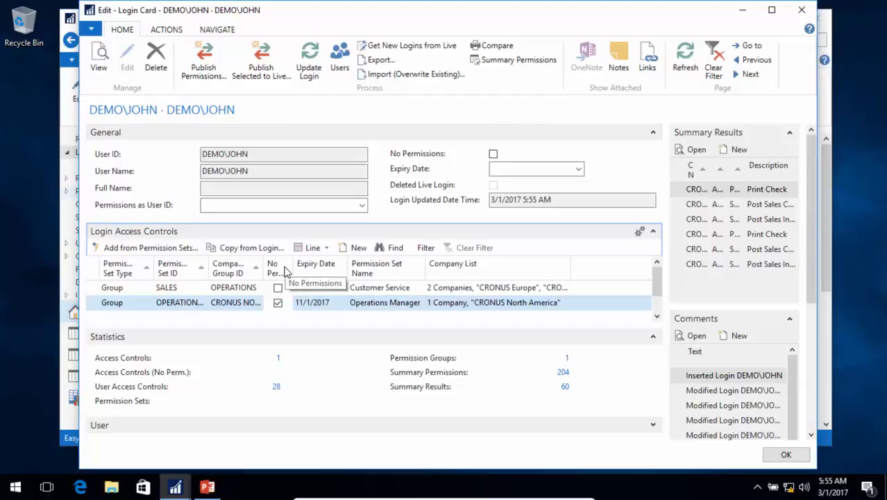
click(278, 303)
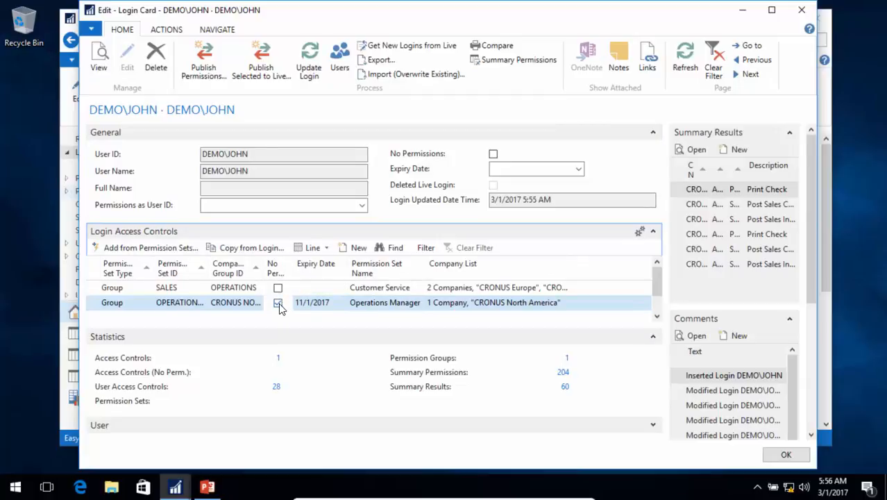
click(327, 248)
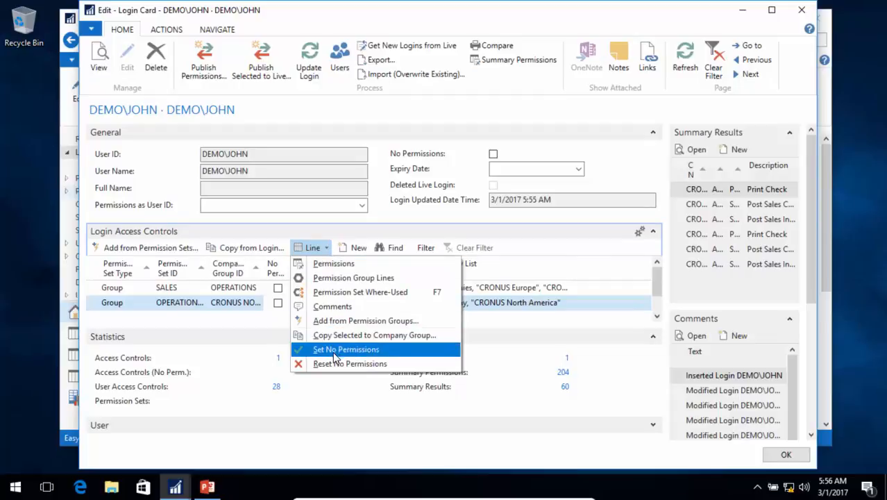
click(351, 350)
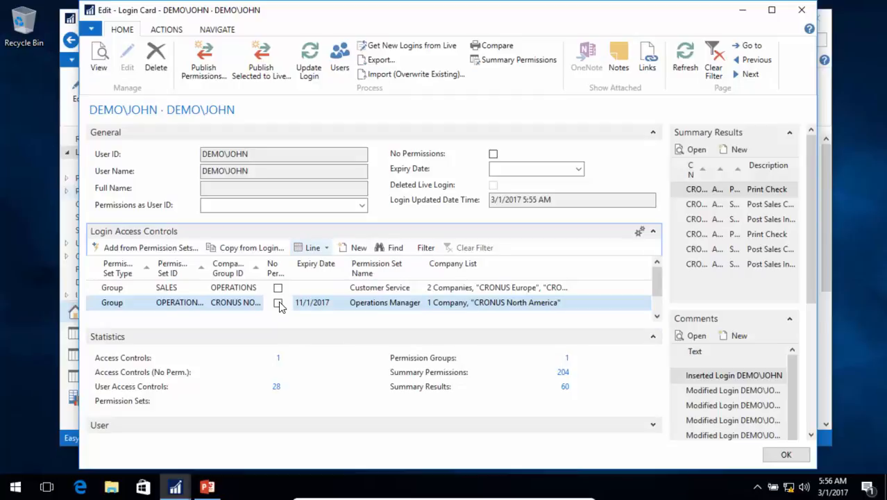
click(314, 250)
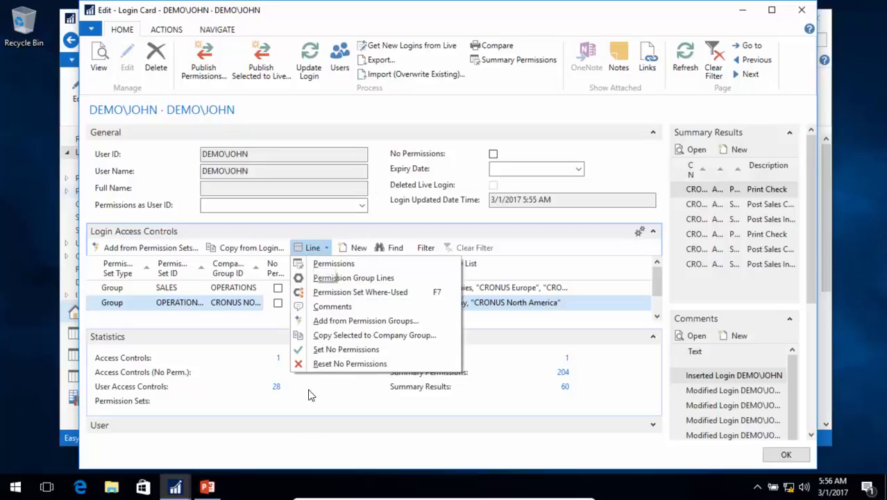
click(348, 361)
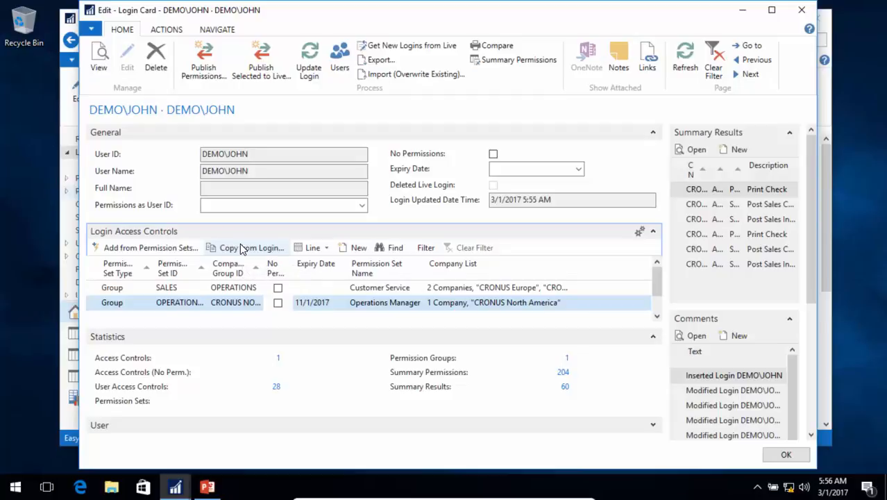
- Turn on No Permissions for the whole login and turn it off again
click(493, 154)
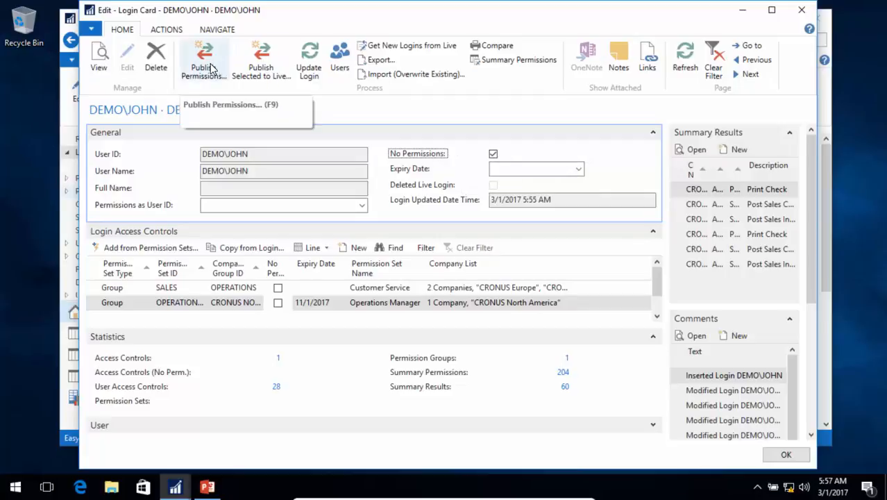
click(493, 154)
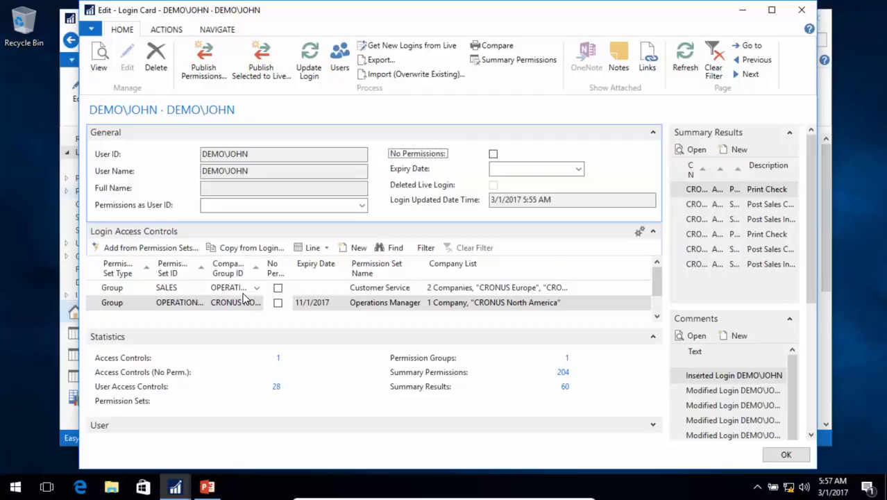
- Close the login card and open the list of permission groups
key(Escape)
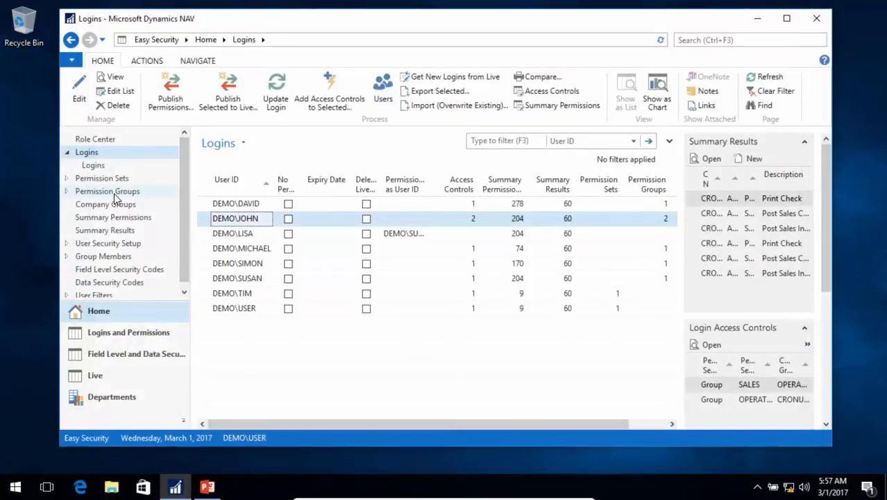
click(110, 193)
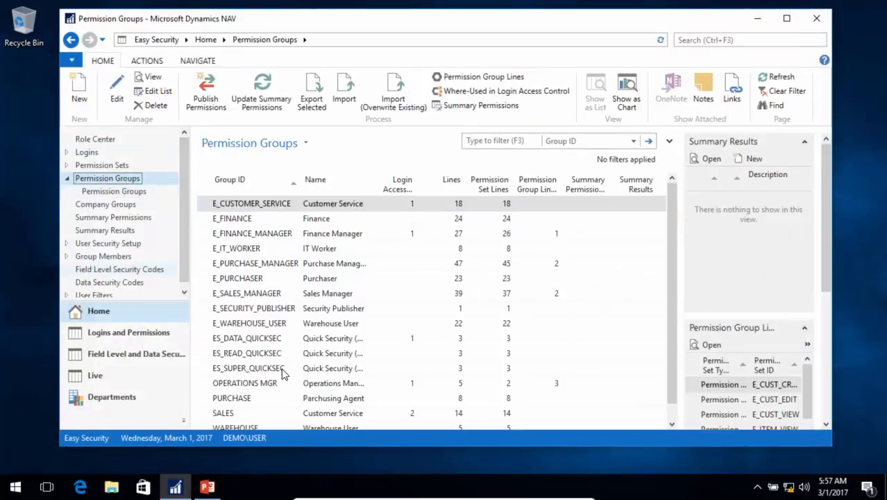
scroll(284, 380, down, 1)
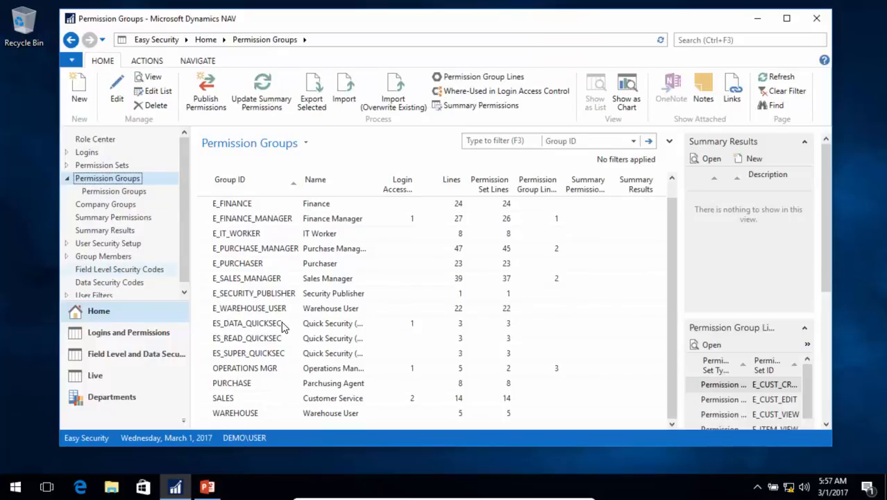
- Create a new permission group with the ID CUSTOMER SERVICE and the name Customer Service
click(79, 91)
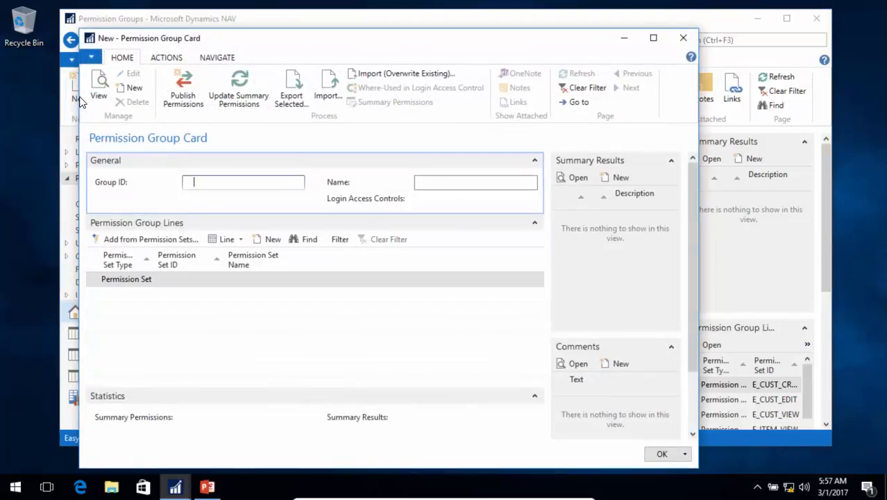
text(custpomer)
key(BackSpace)
key(BackSpace)
key(BackSpace)
key(BackSpace)
key(BackSpace)
text(omer service)
key(Tab)
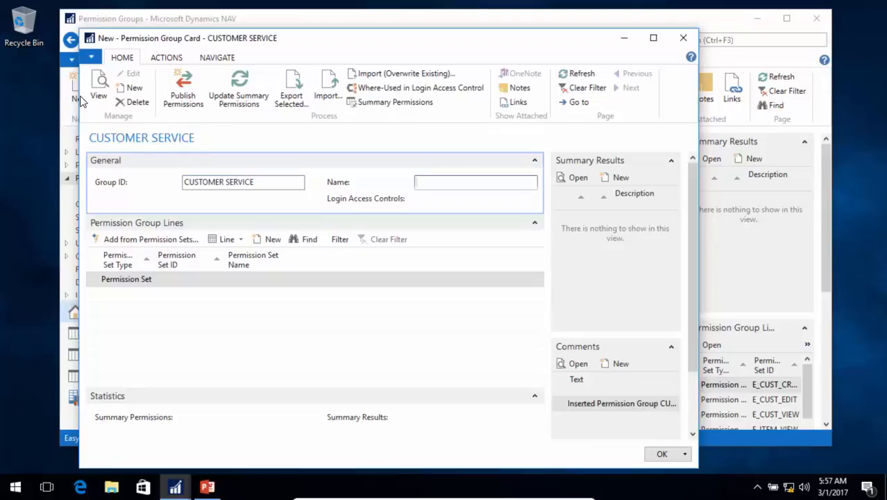
text(Customer Service)
key(Tab)
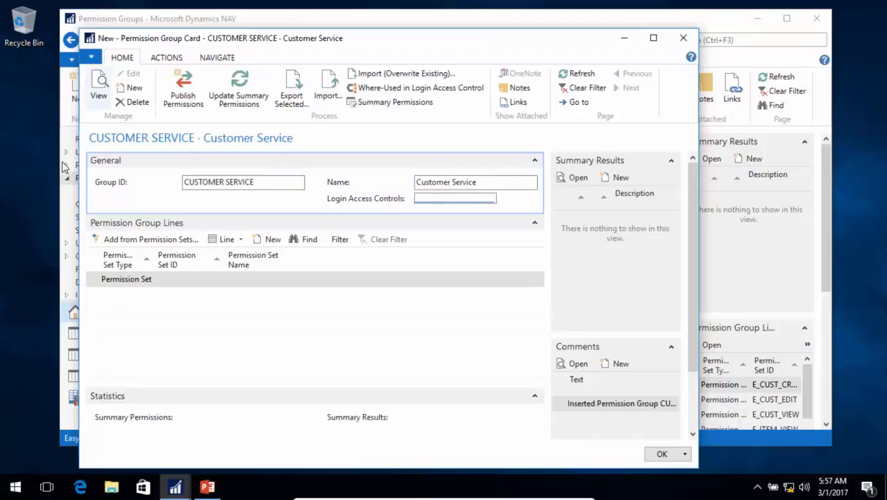
- Add a line of type Group for ES_DATA_QUICKSEC to the CUSTOMER SERVICE permission group
click(147, 281)
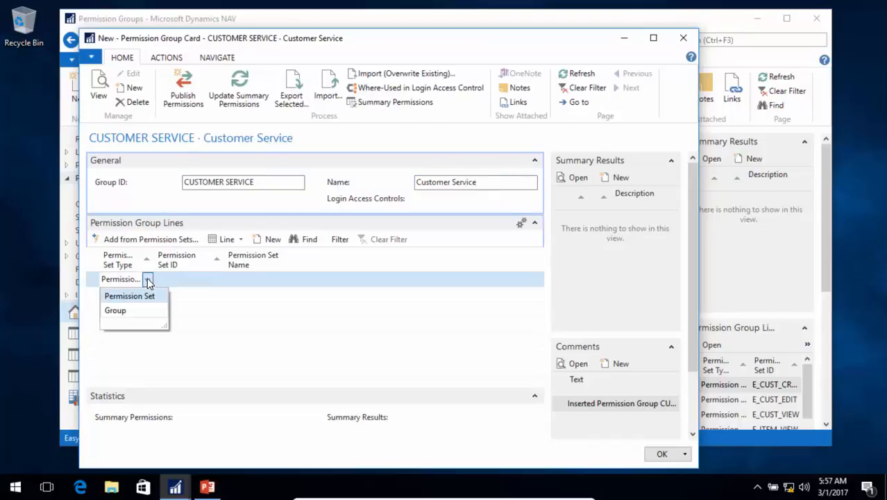
click(132, 311)
click(194, 282)
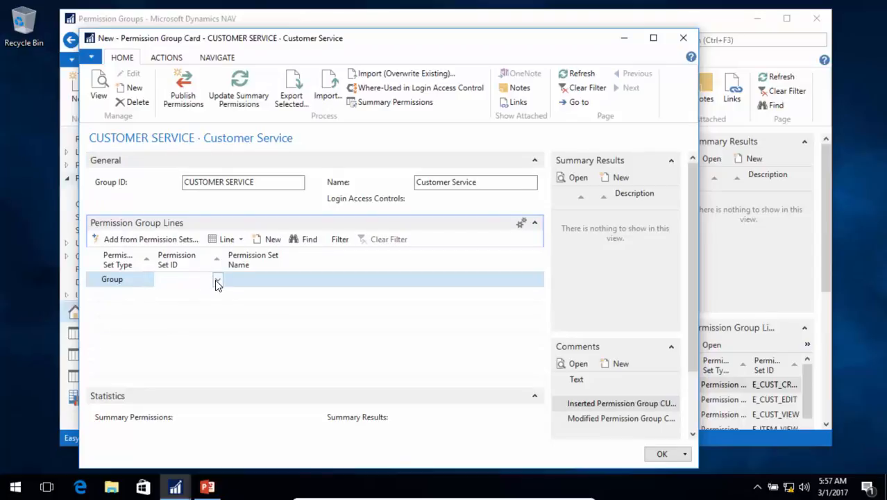
click(217, 279)
scroll(224, 336, down, 4)
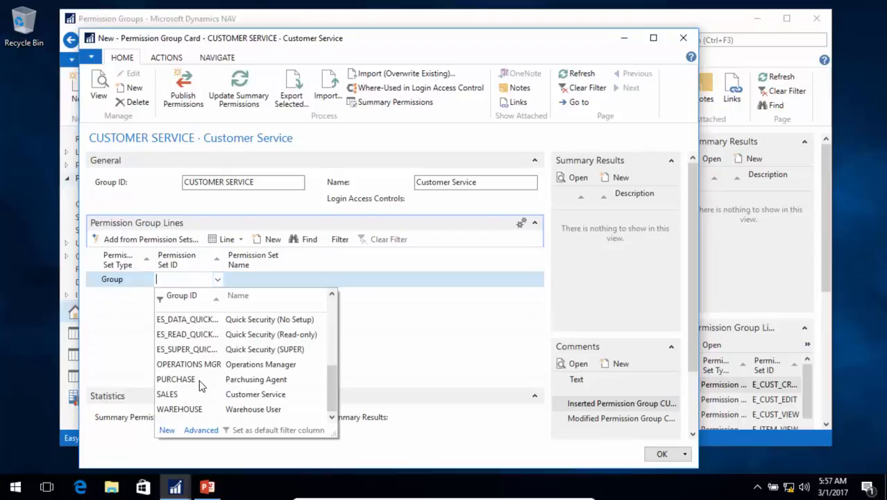
scroll(207, 346, up, 1)
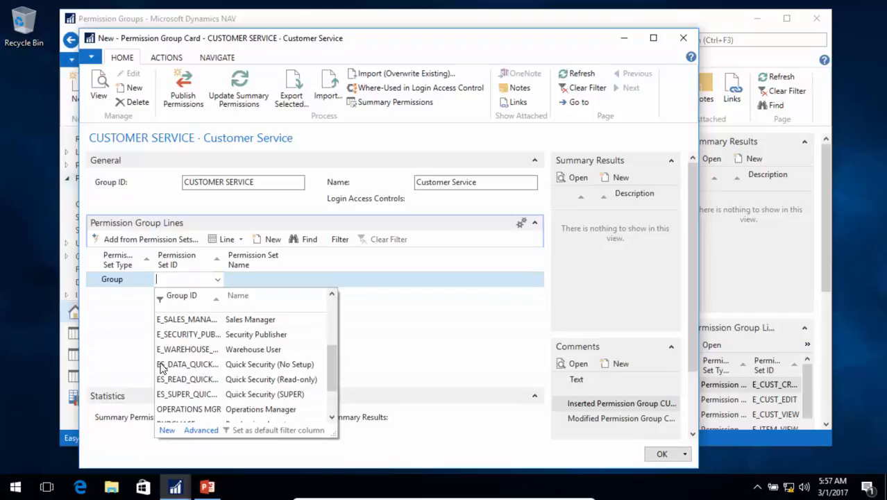
click(194, 364)
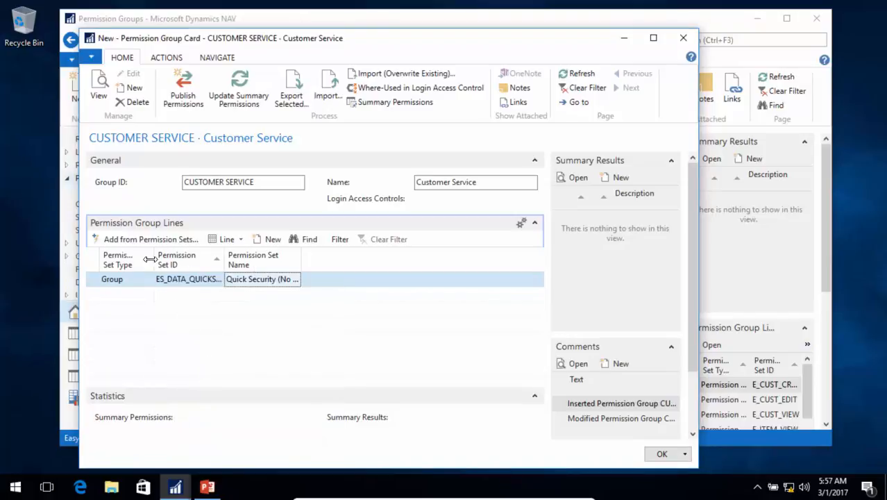
- Add a line of type Permission Set for E_FIN_NAVIGATE to the CUSTOMER SERVICE permission group
click(146, 295)
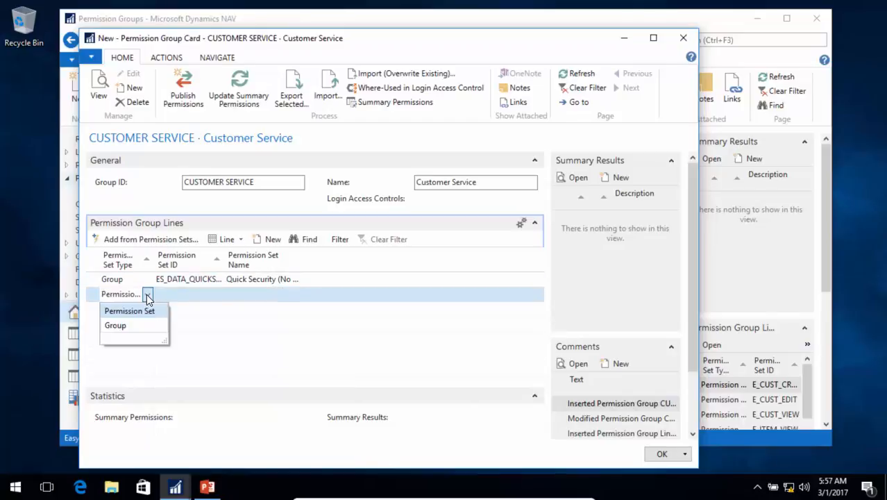
click(153, 311)
click(196, 294)
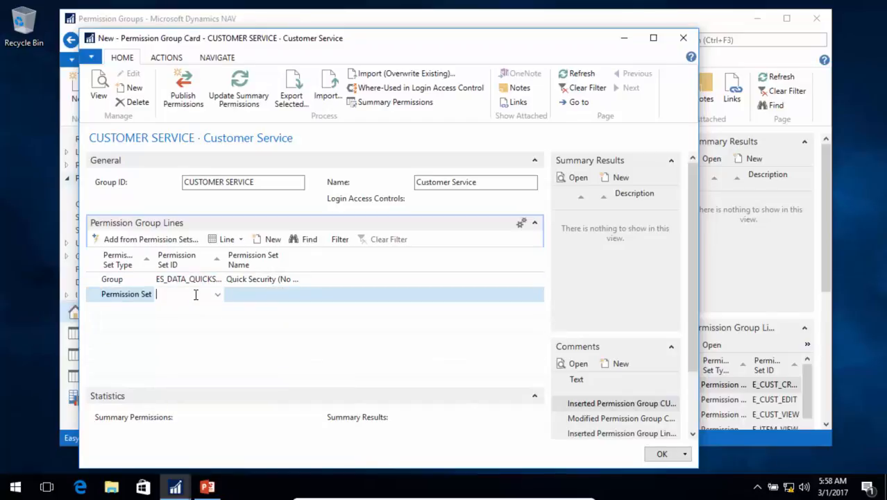
text(e_fin_n)
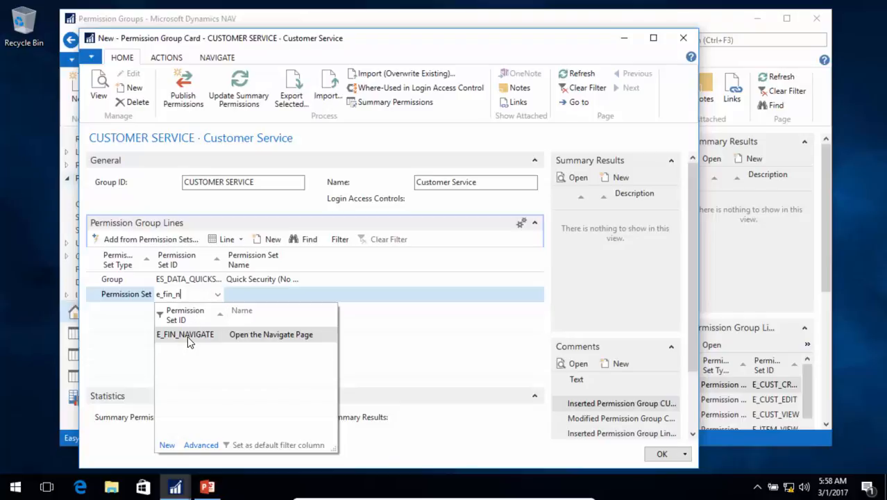
click(188, 335)
key(Tab)
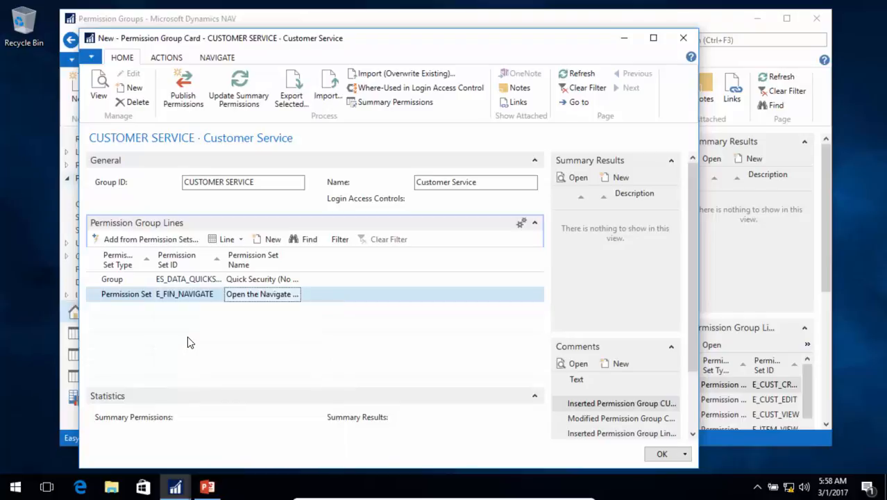
- Review the types and IDs of the nested group line and the permission set line in the CUSTOMER SERVICE group
key(shift+Tab)
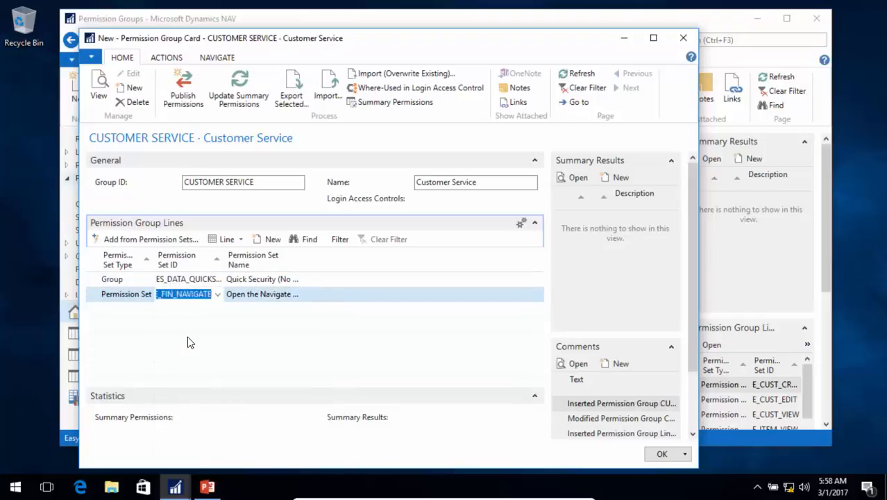
key(shift+Tab)
key(Up)
key(Down)
key(Tab)
key(Up)
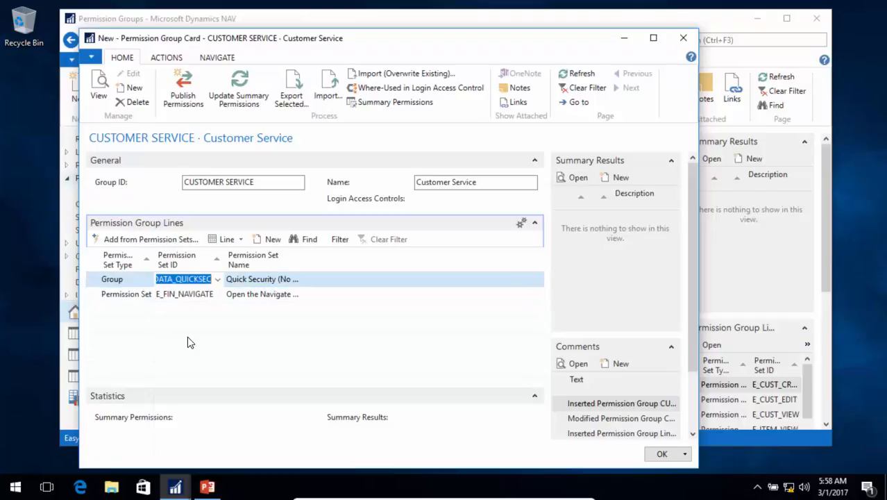
key(Down)
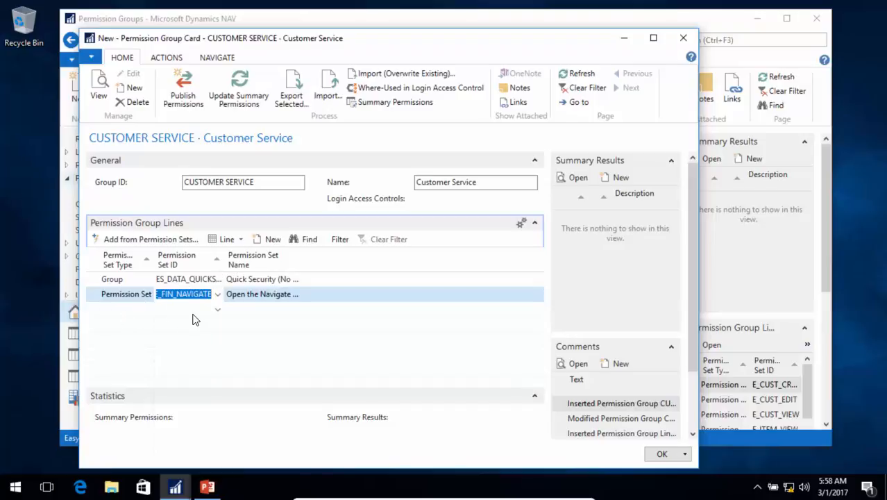
key(Up)
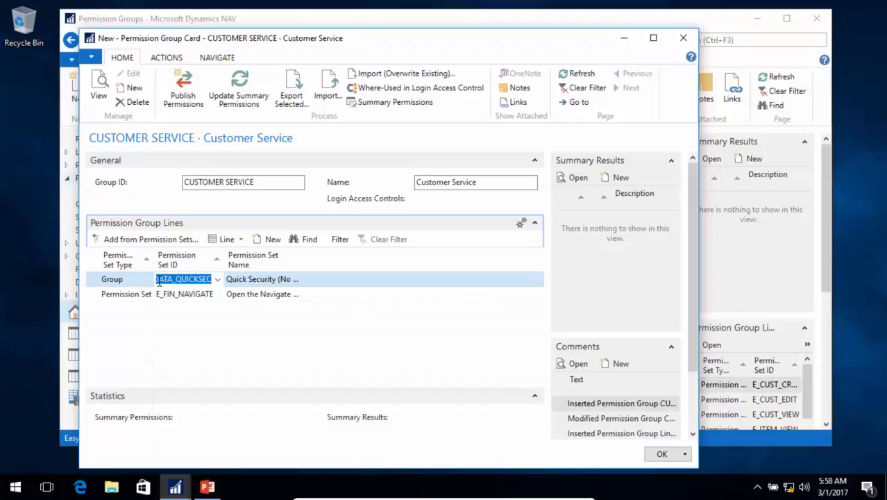
- Review the Permissions as User ID setting on the card of the login that takes its permissions from another user
key(Escape)
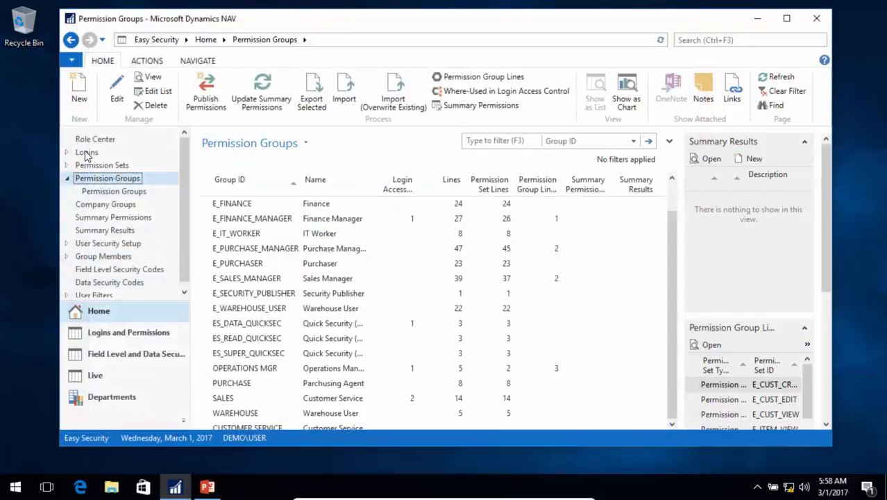
click(85, 152)
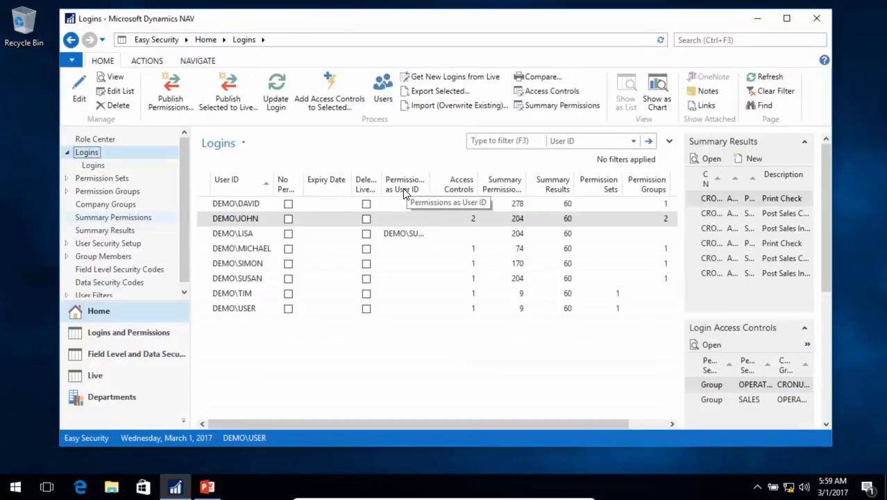
double_click(205, 236)
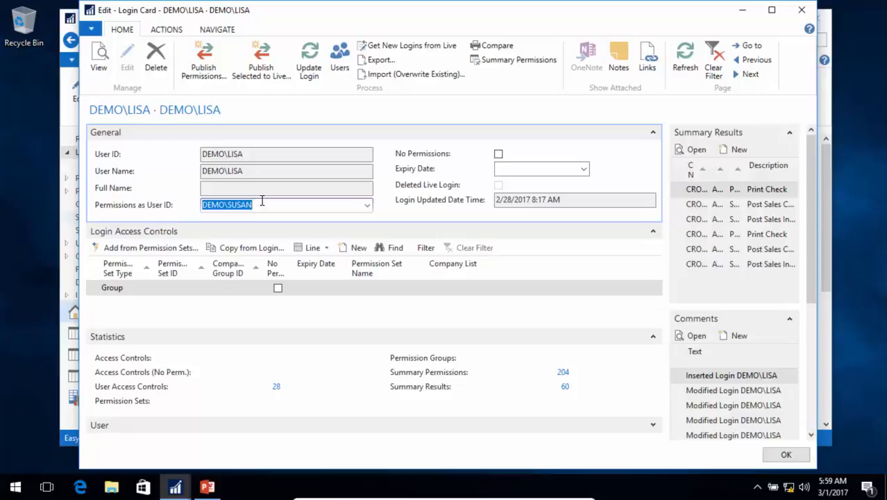
key(Escape)
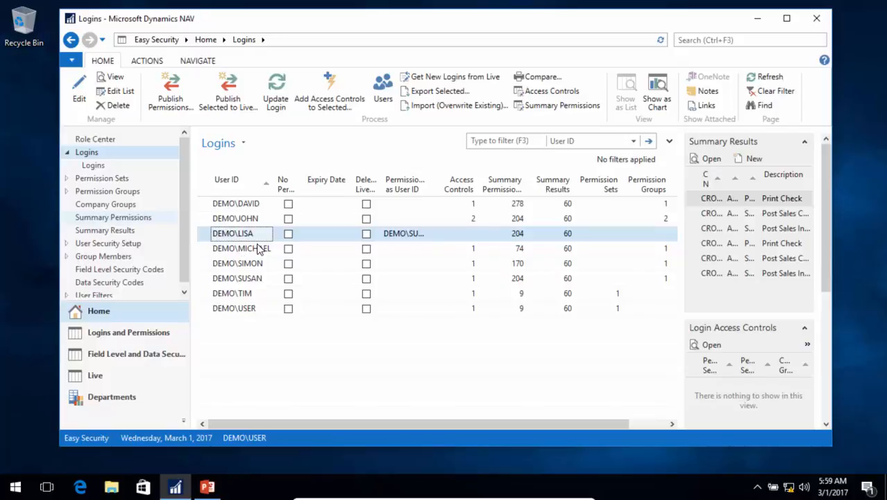
- Create a new user from the live users list by entering the person's Windows user name
click(382, 90)
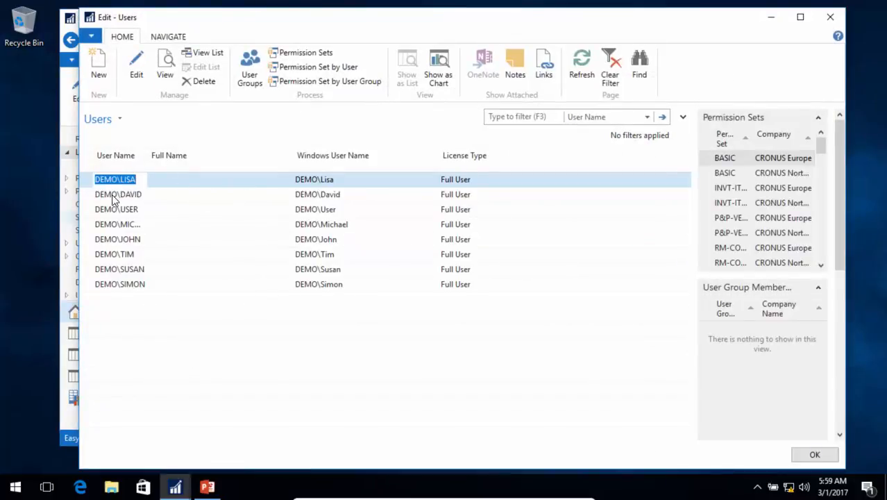
click(97, 70)
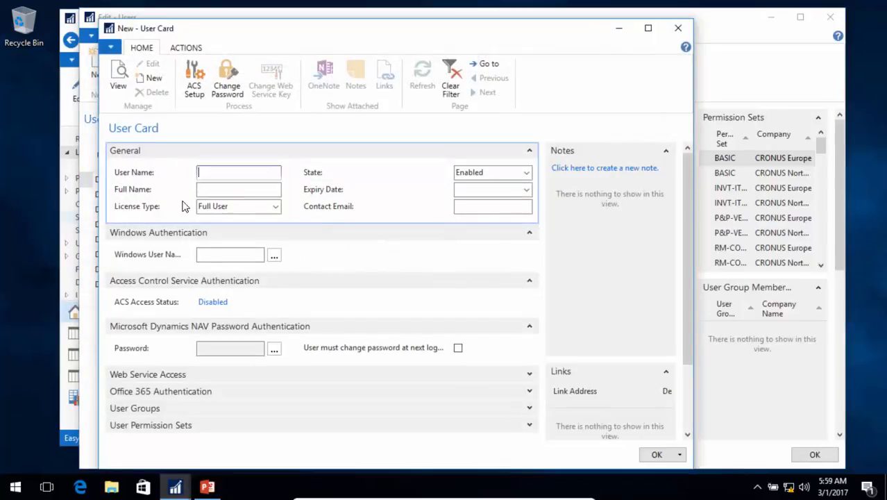
click(217, 255)
text(sara)
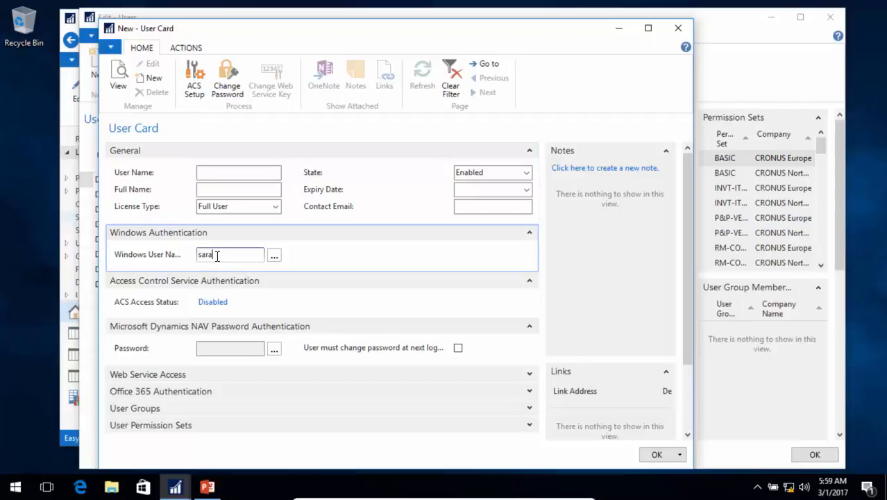
key(Tab)
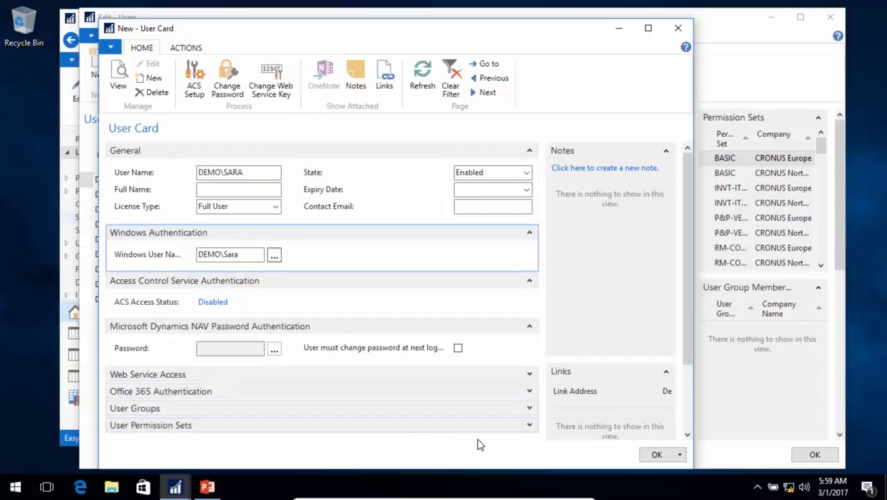
- Assign the SUPER permission set to the new Windows user, check the user groups section and close the user card
click(529, 426)
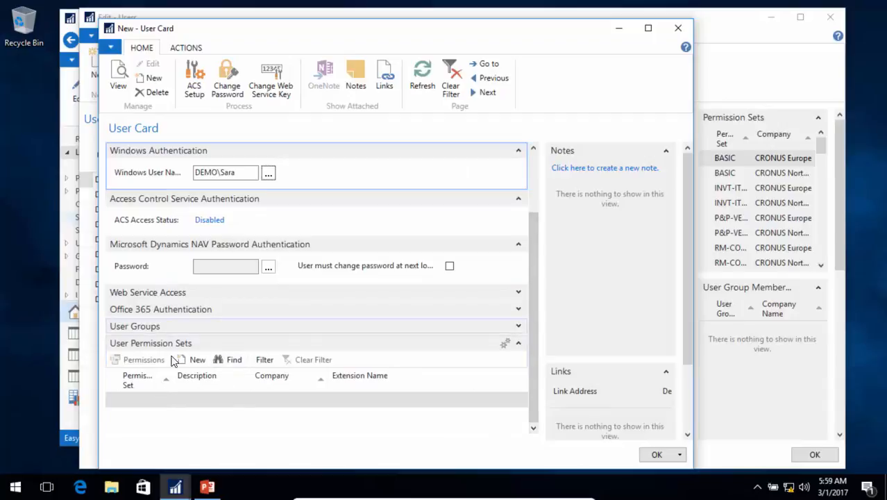
click(158, 401)
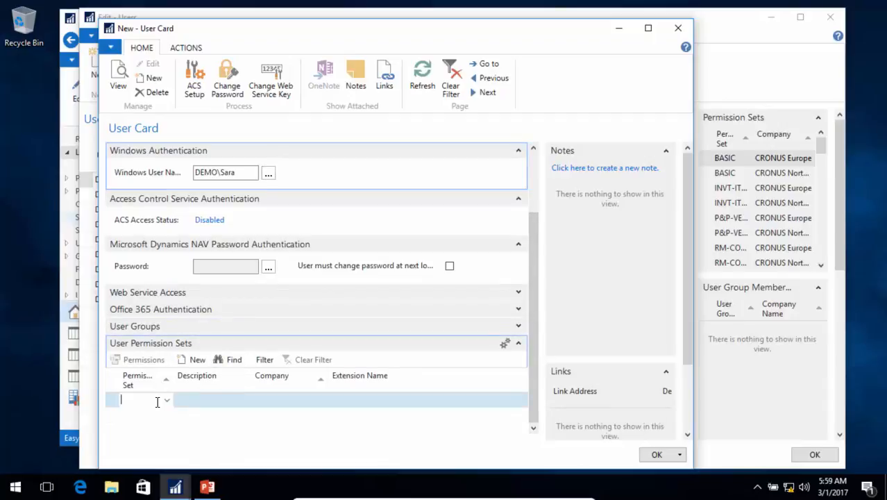
text(super)
key(Tab)
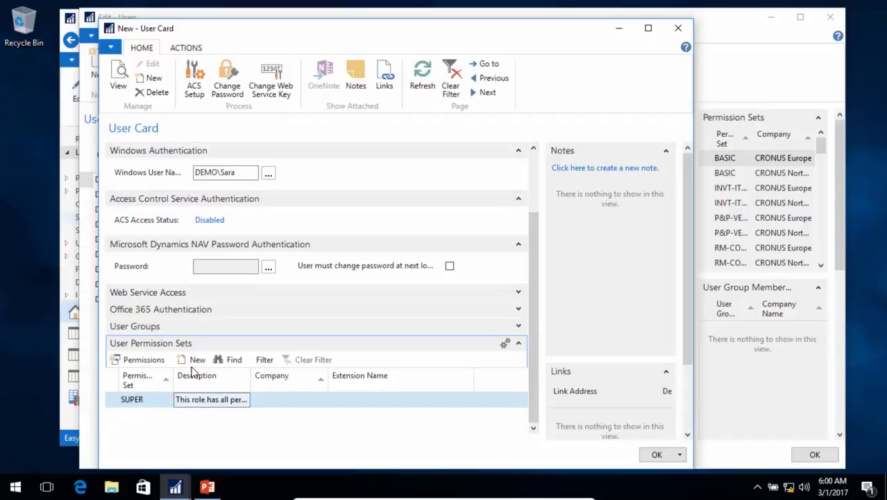
click(518, 327)
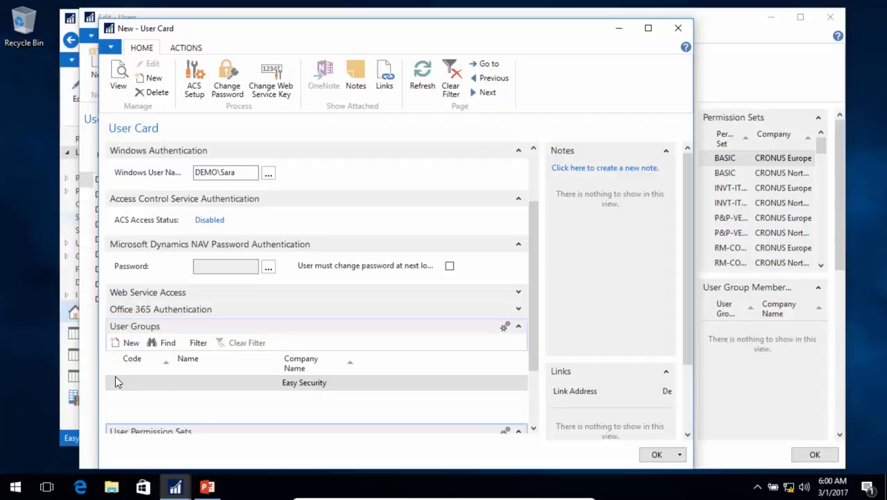
key(Escape)
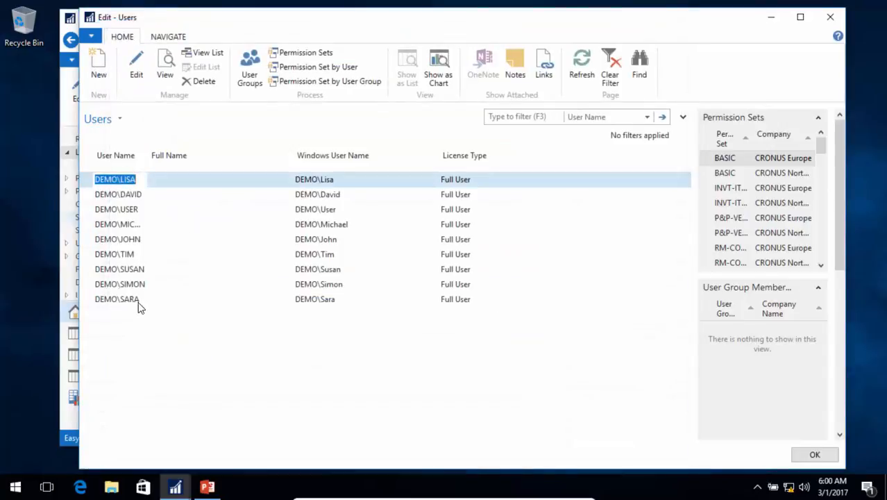
- Create a user named CUSTOMER SERVICE without authentication data, accept closing the card and return to the logins
click(98, 69)
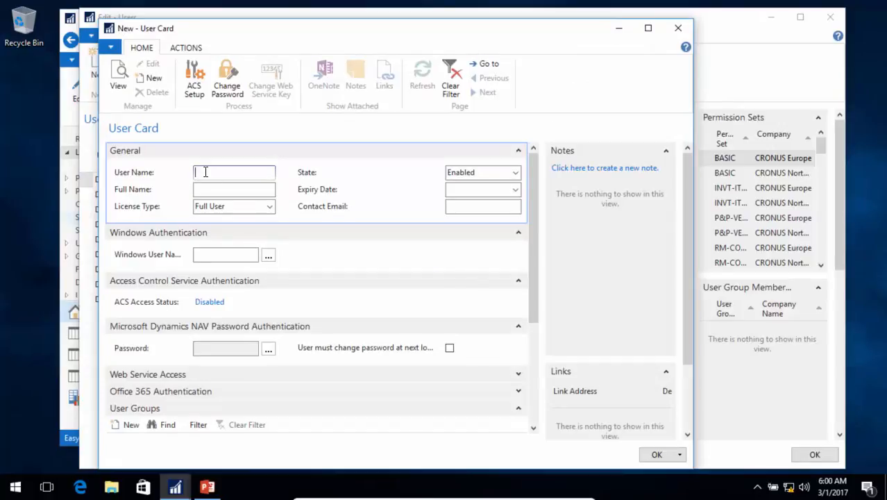
text(customer service)
key(Tab)
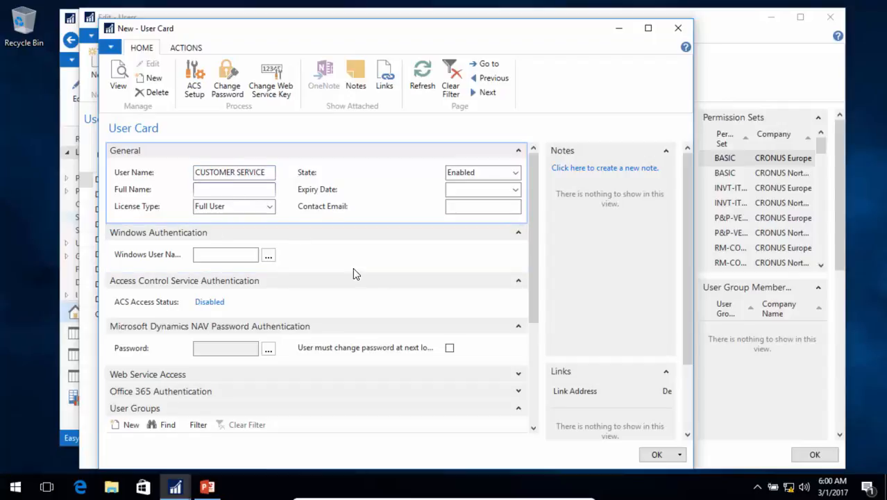
click(655, 456)
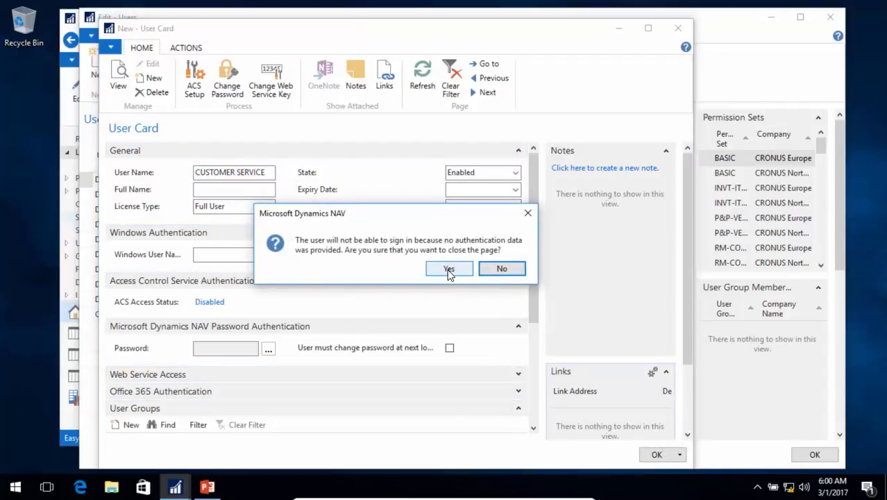
click(450, 269)
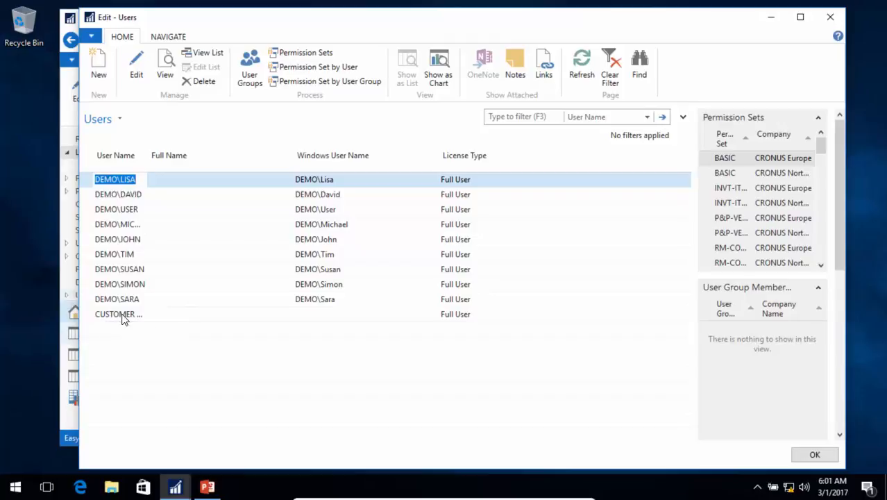
key(Escape)
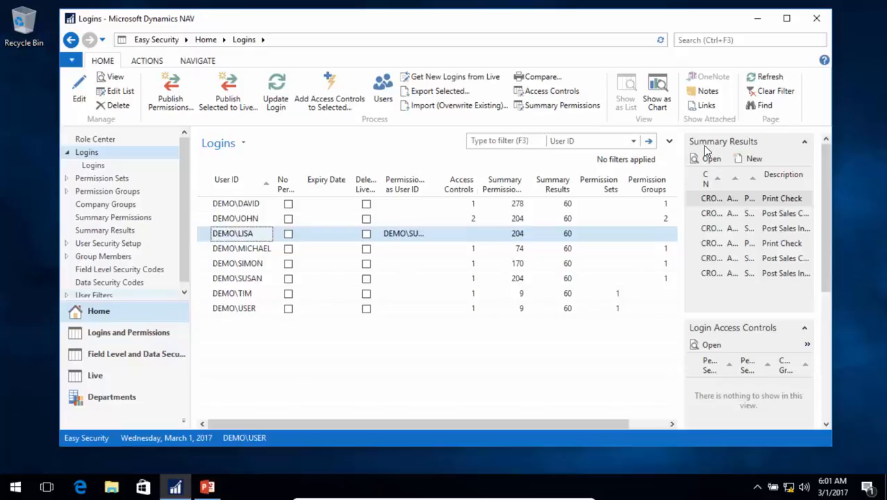
- Get the new logins from live into Easy Security
click(766, 79)
click(449, 82)
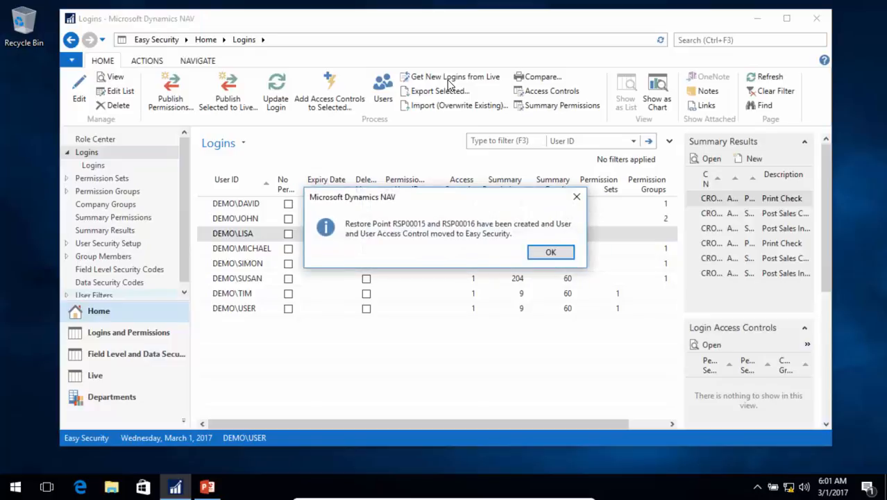
click(566, 259)
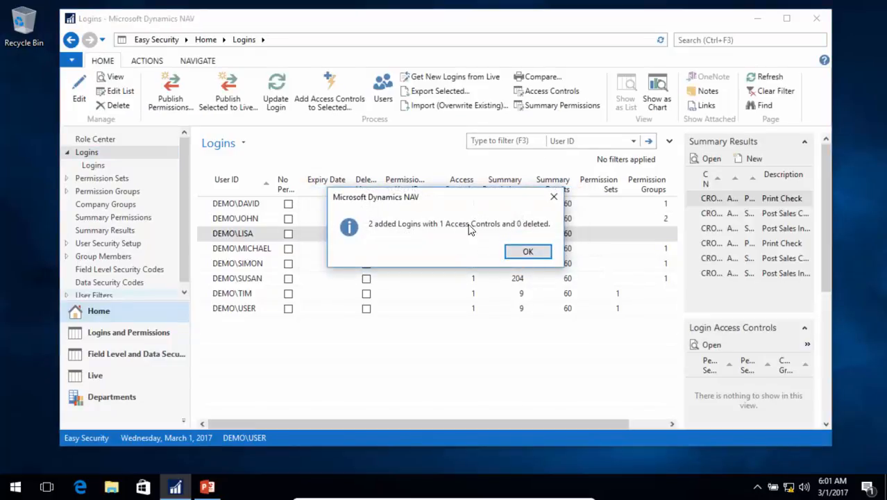
click(527, 251)
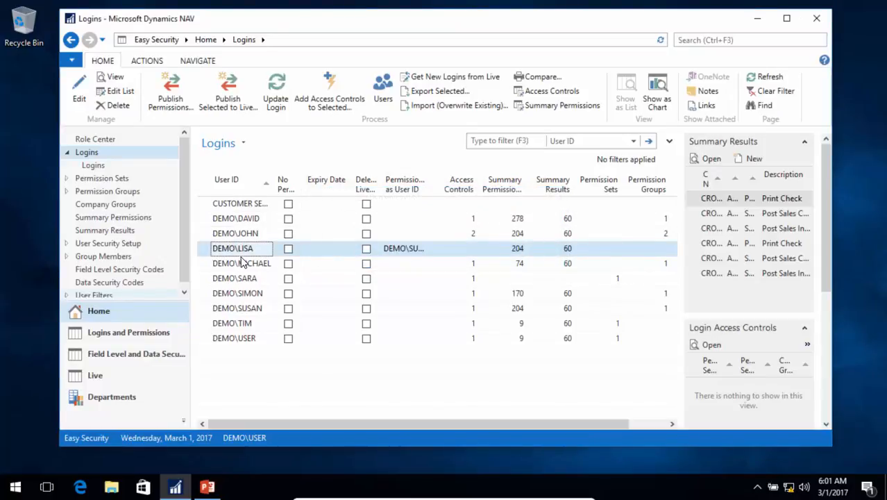
- Set No Permissions on the SUPER access control line of the newly imported Windows user's login
double_click(206, 279)
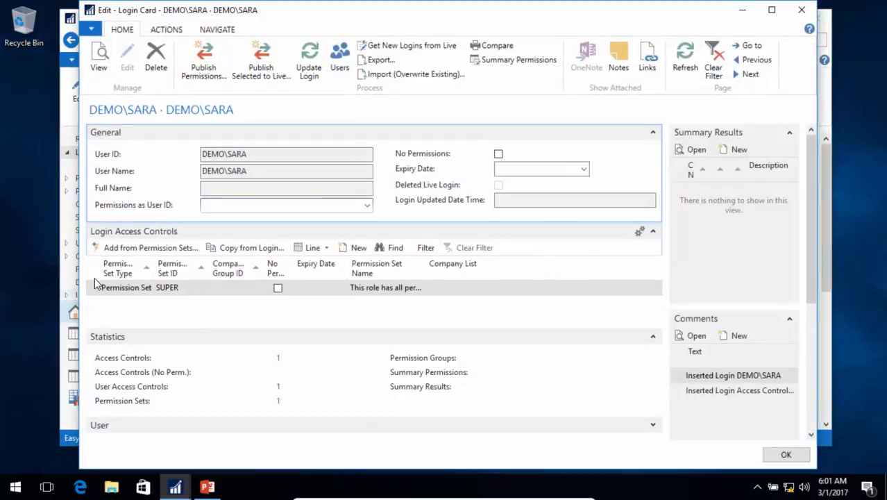
click(118, 287)
click(314, 248)
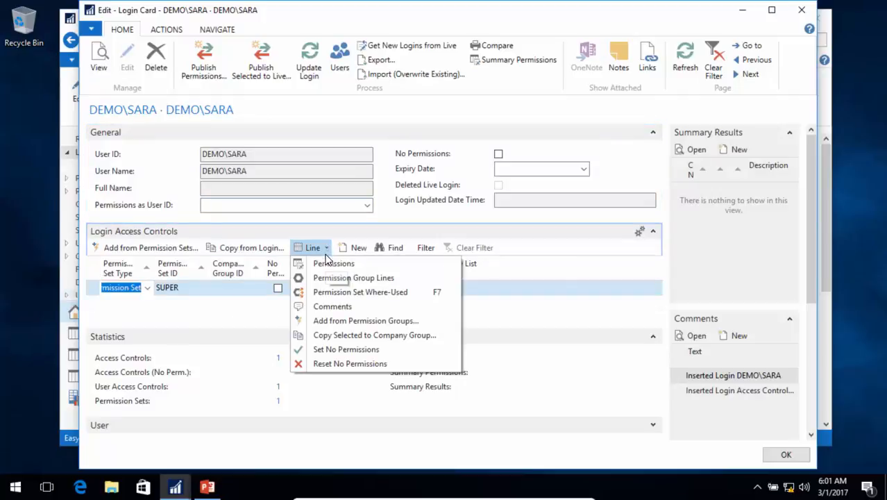
click(347, 349)
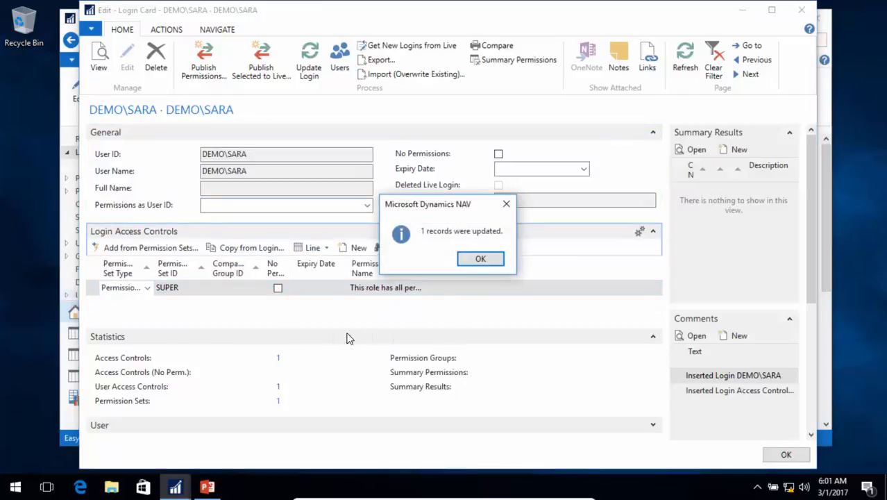
click(479, 260)
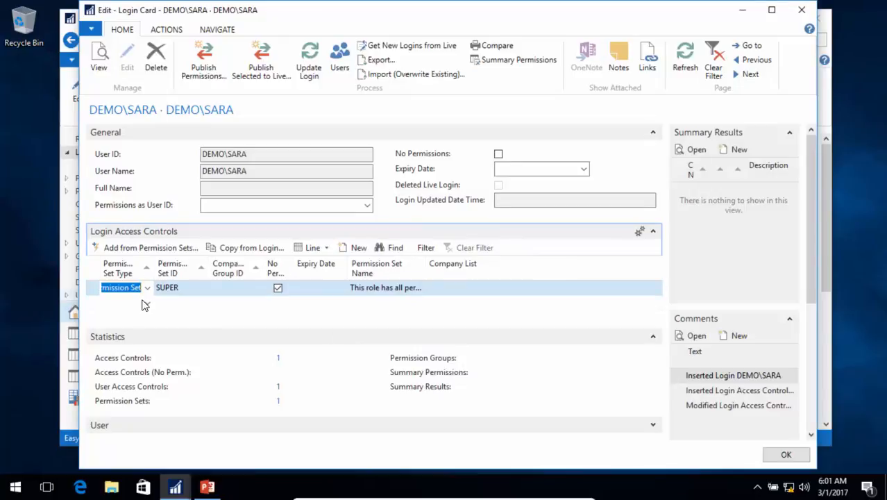
- Add a Group access control line for SALES with company group OPERATIONS to this login
click(187, 303)
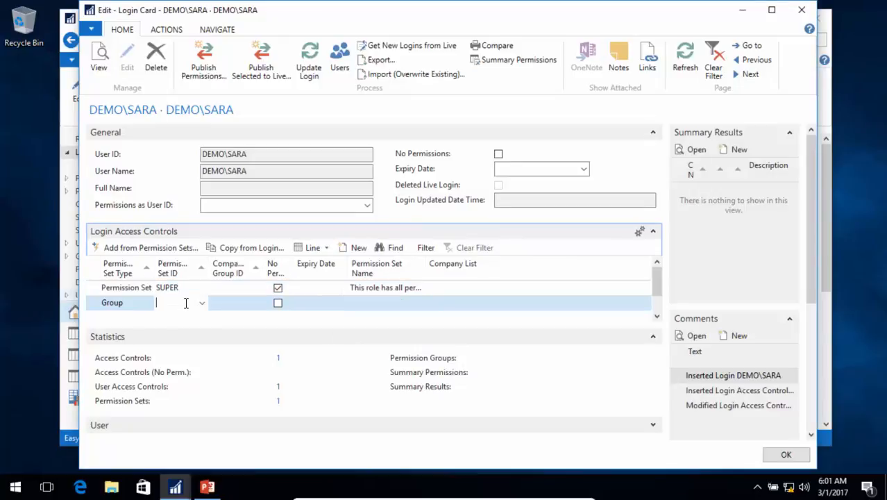
text(sa)
click(179, 339)
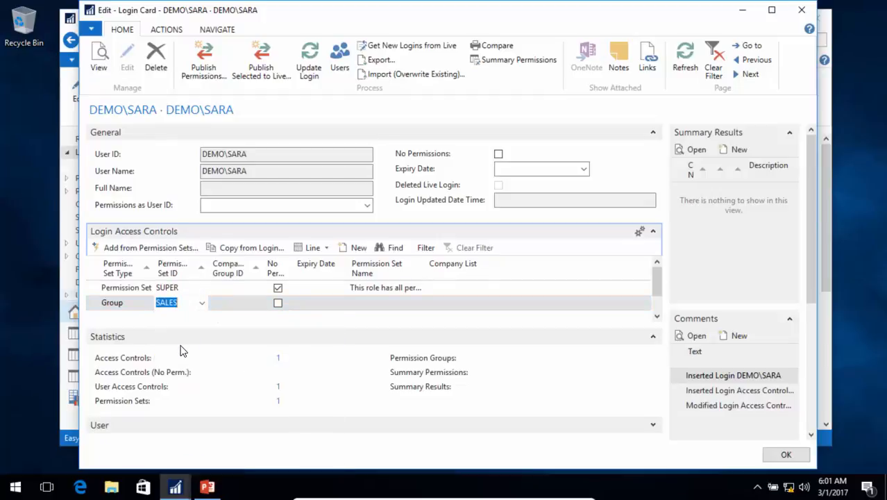
key(Tab)
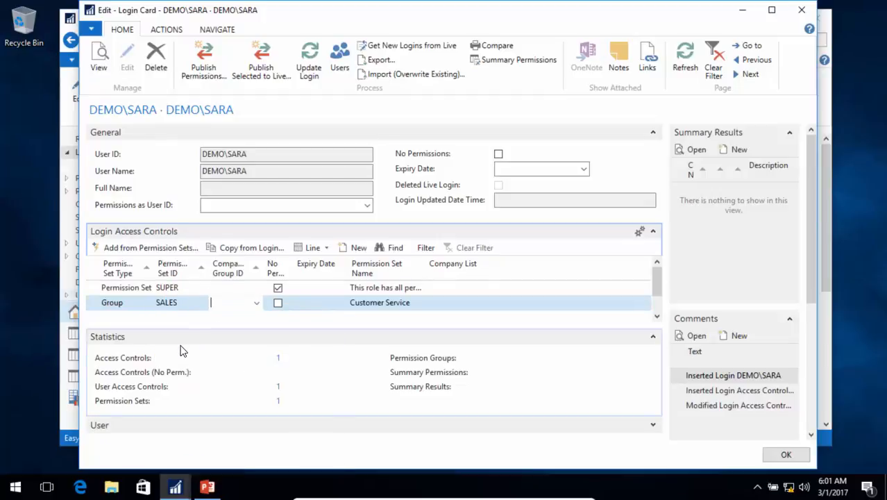
text(op)
key(Tab)
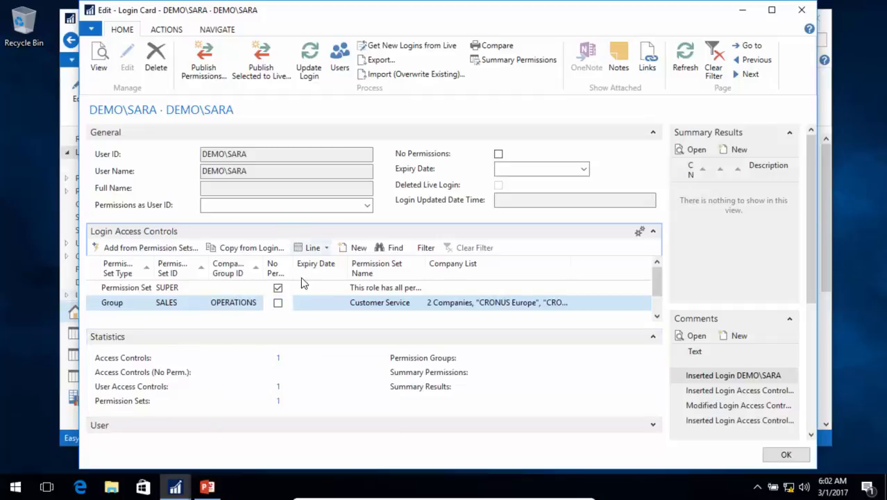
- Update this login with its new access controls and close its card
click(311, 62)
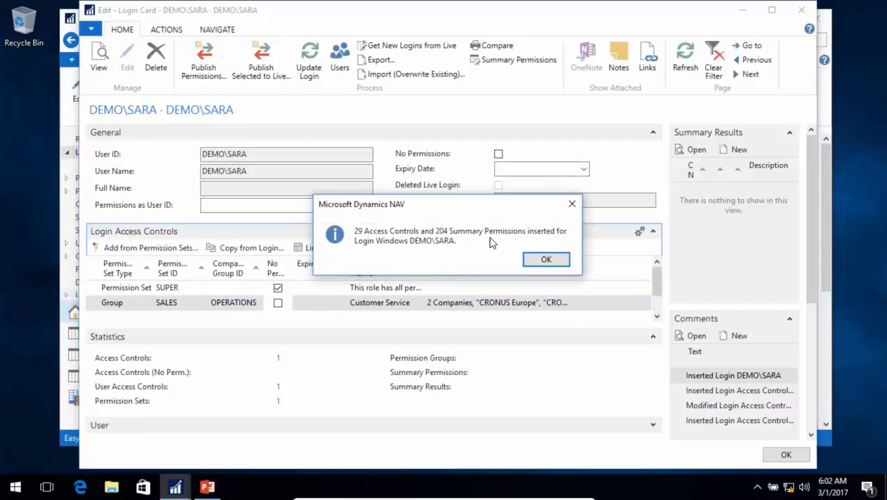
click(545, 261)
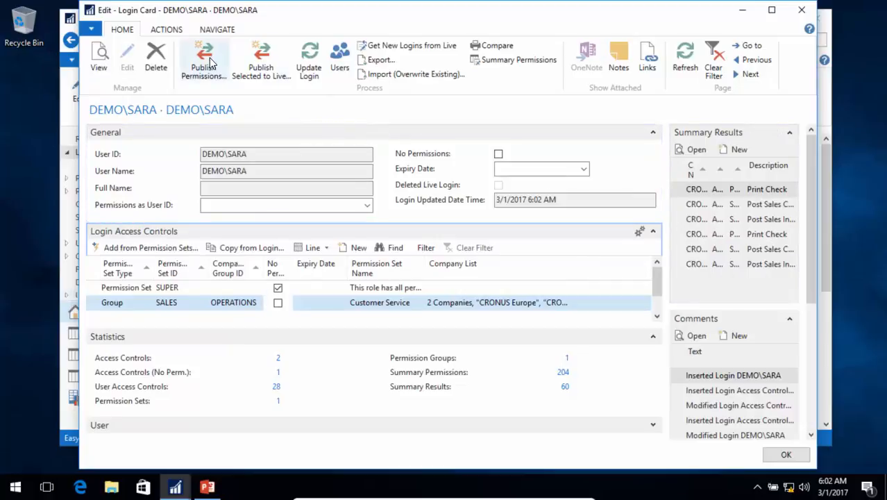
key(Escape)
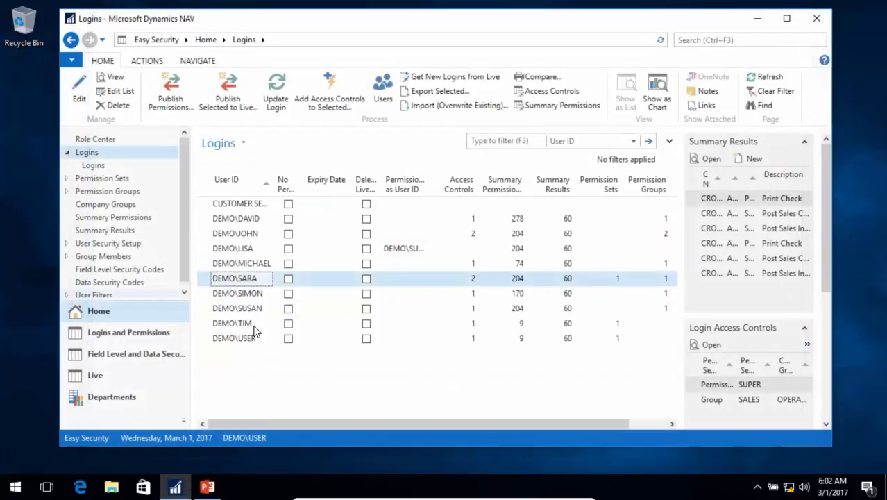
- Add a Group access control line for SALES with company group OPERATIONS to the CUSTOMER SERVICE login and close its card
double_click(244, 204)
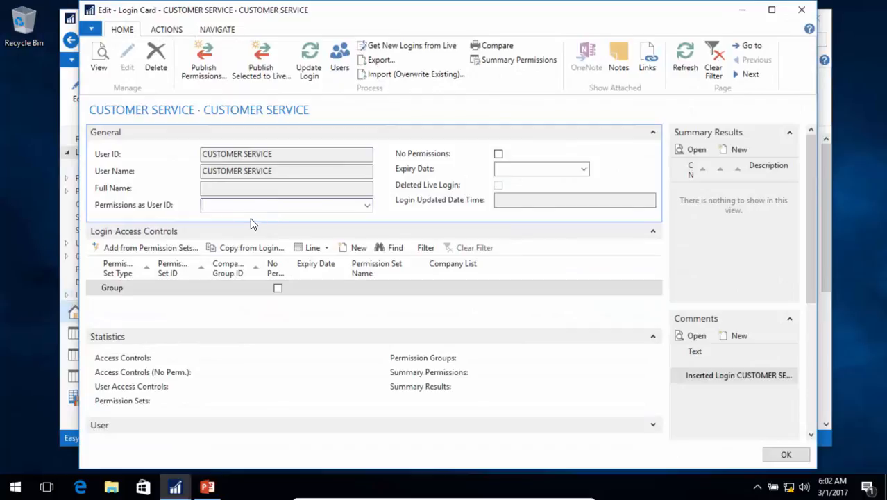
click(176, 291)
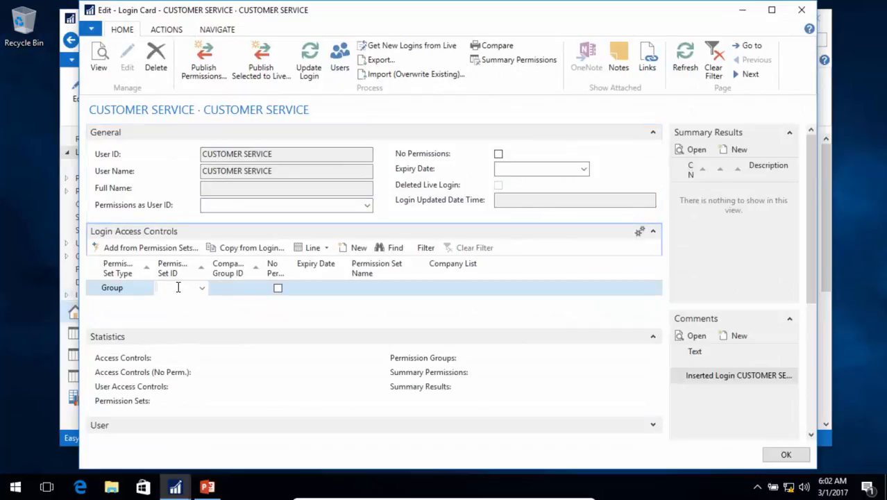
text(SALES)
key(Tab)
text(OPERATIONS)
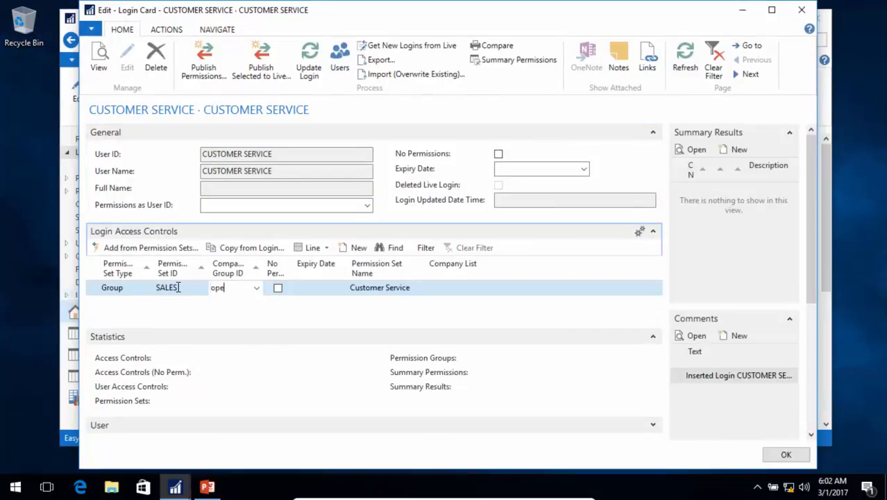
key(Tab)
key(shift+Tab)
key(shift+Tab)
key(shift+Tab)
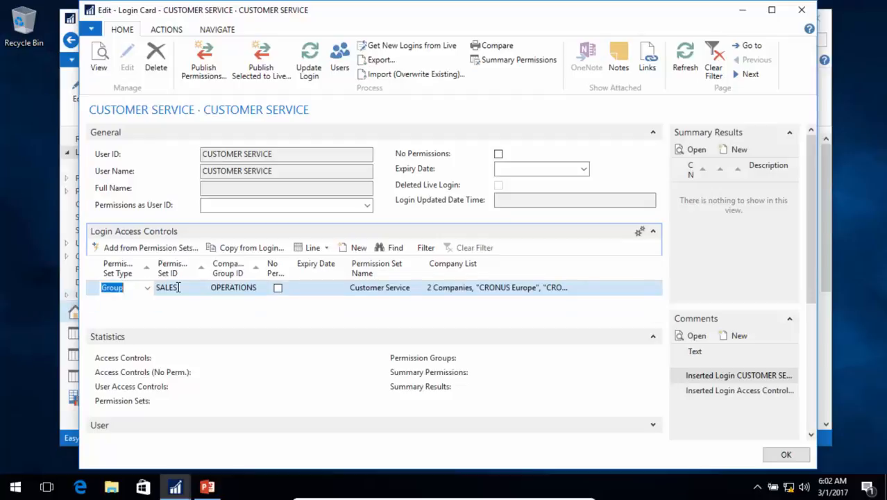
key(Escape)
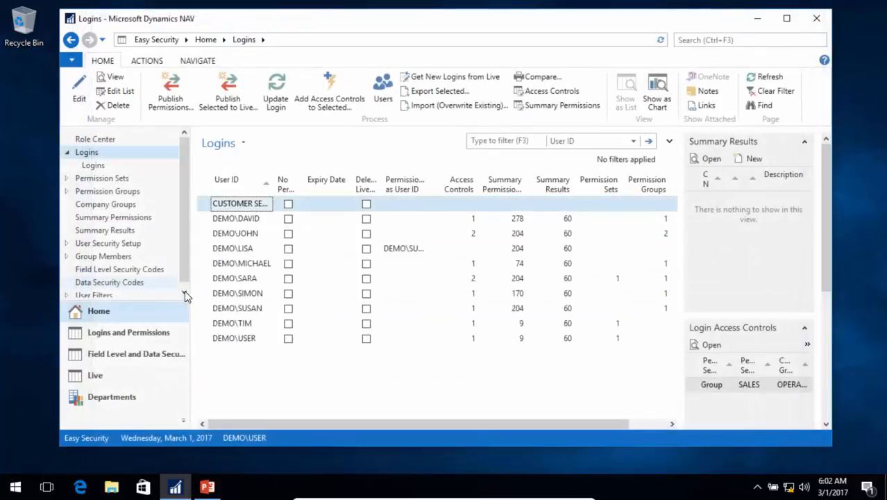
- Set Permissions as User ID to CUSTOMER SERVICE on the login that inherits another user's permissions, and widen that column in the Logins list
double_click(236, 250)
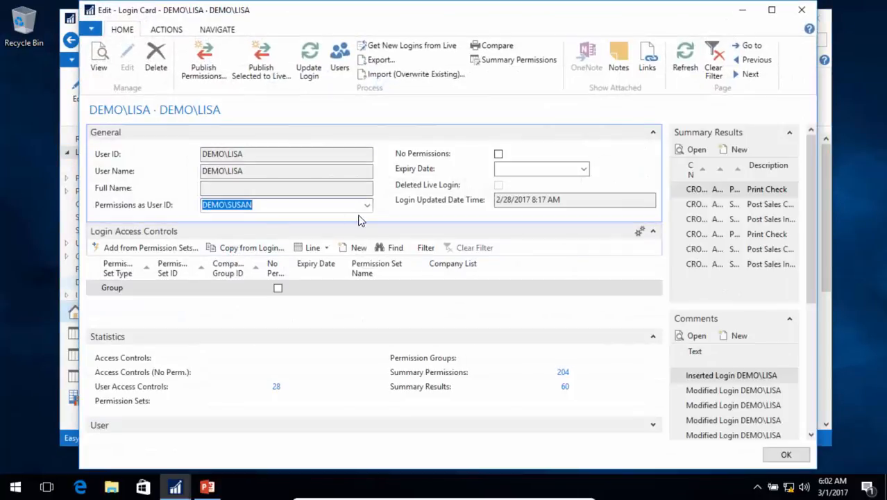
click(367, 209)
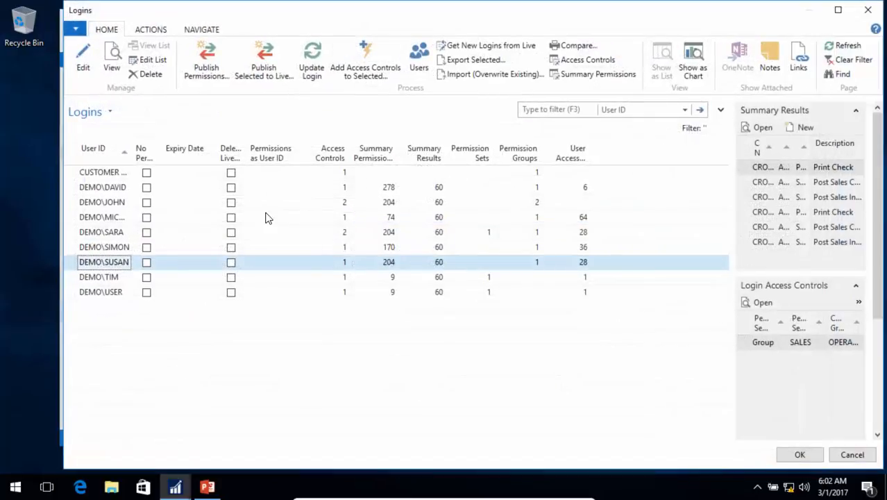
click(115, 176)
double_click(115, 173)
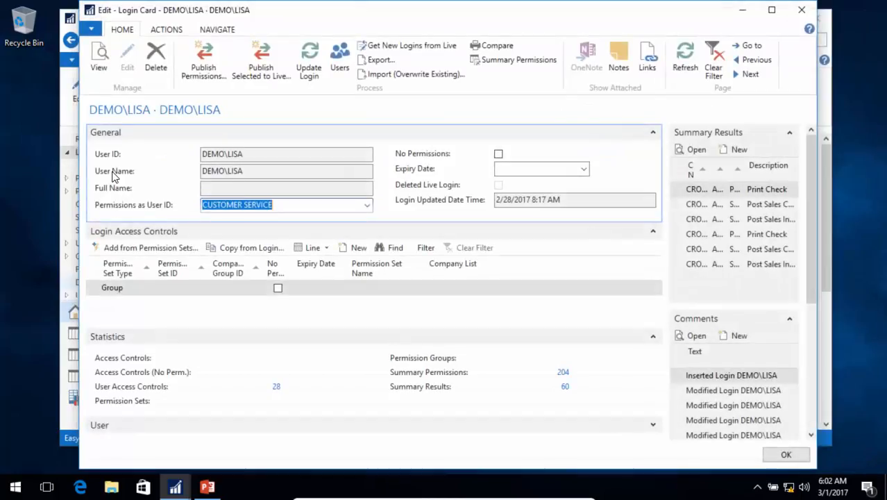
key(Tab)
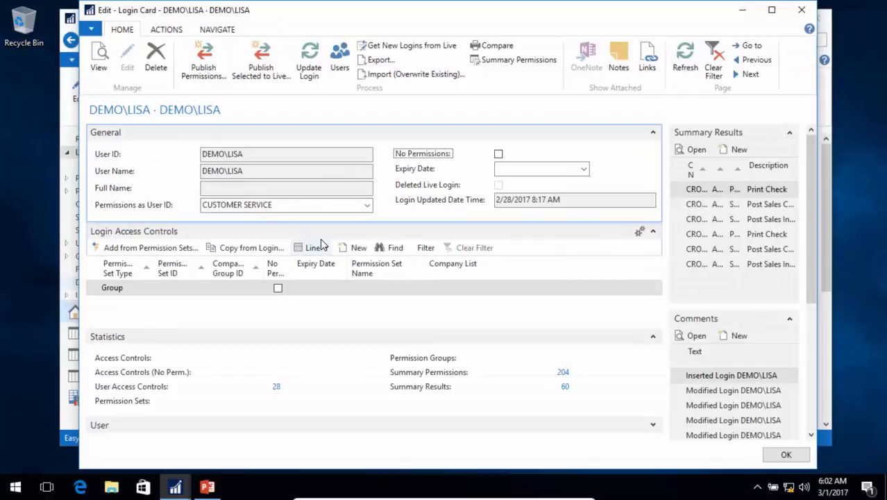
click(786, 454)
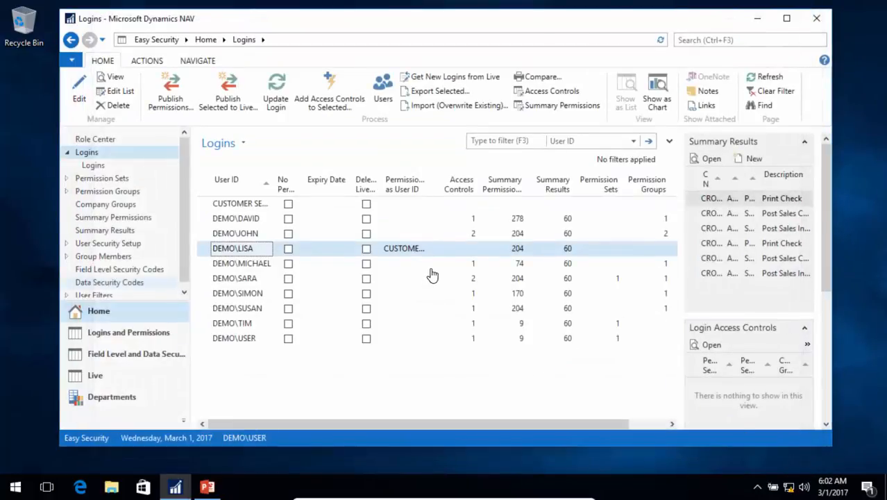
drag(456, 183, 479, 184)
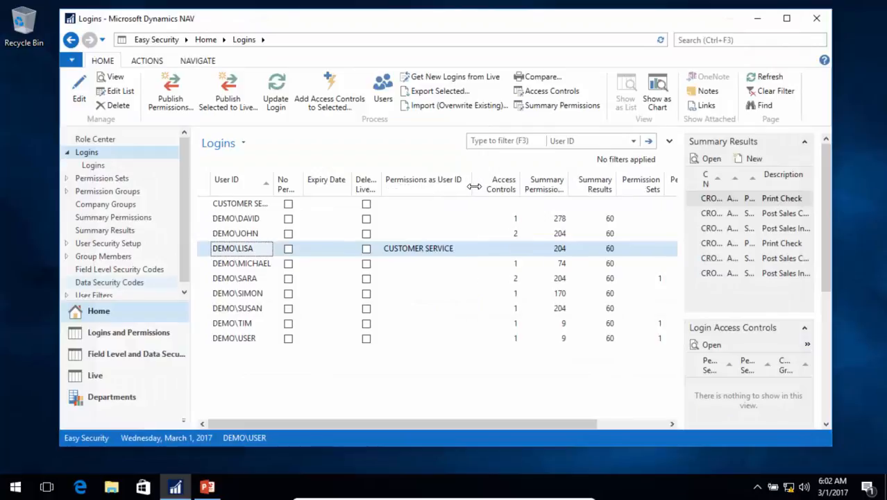
- Delete the SALES group access control line for OPERATIONS from the user's login directly above the last two logins
double_click(236, 310)
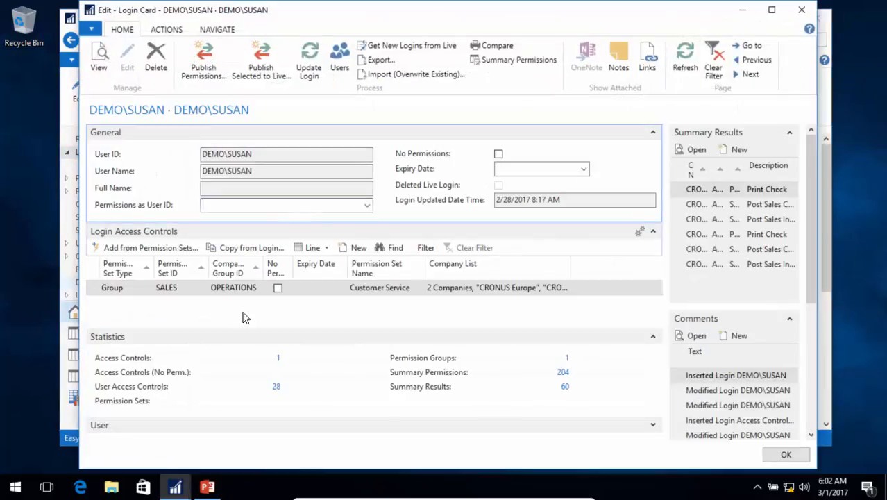
click(96, 272)
click(167, 287)
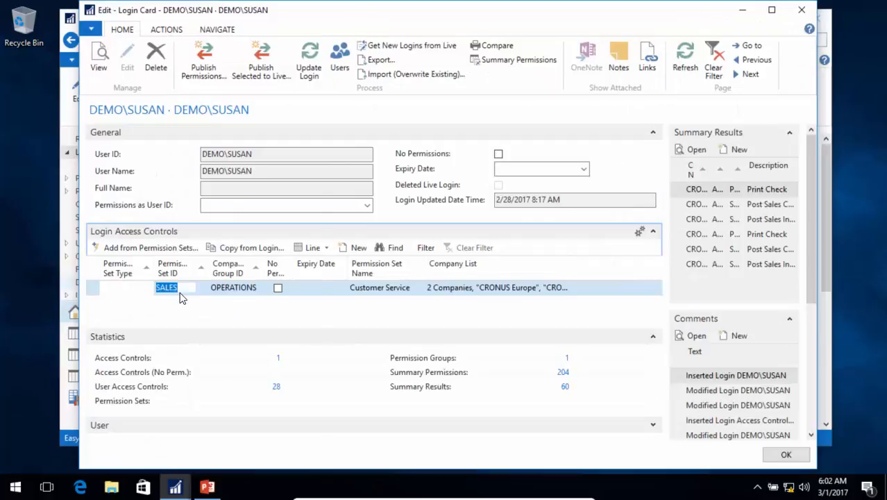
right_click(179, 293)
click(221, 447)
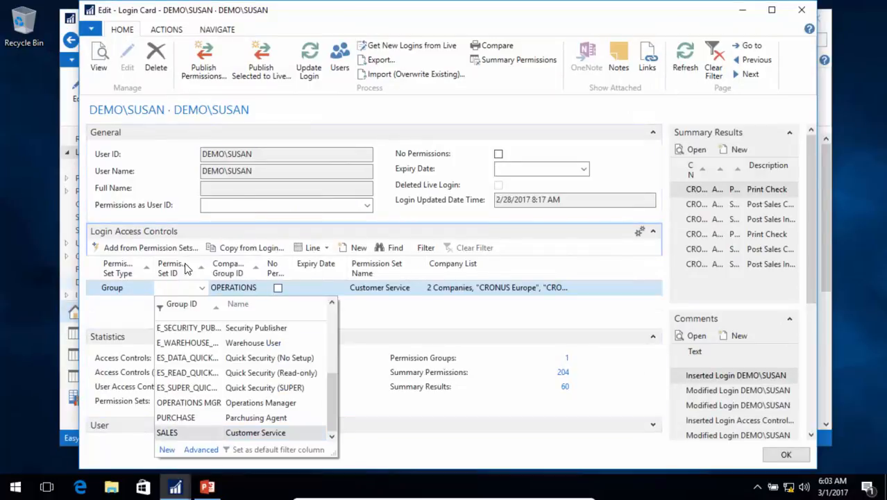
click(153, 295)
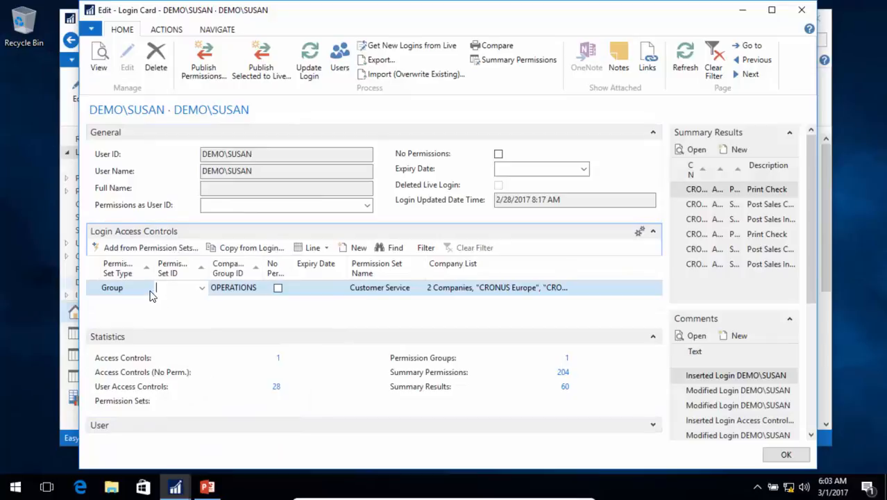
right_click(110, 290)
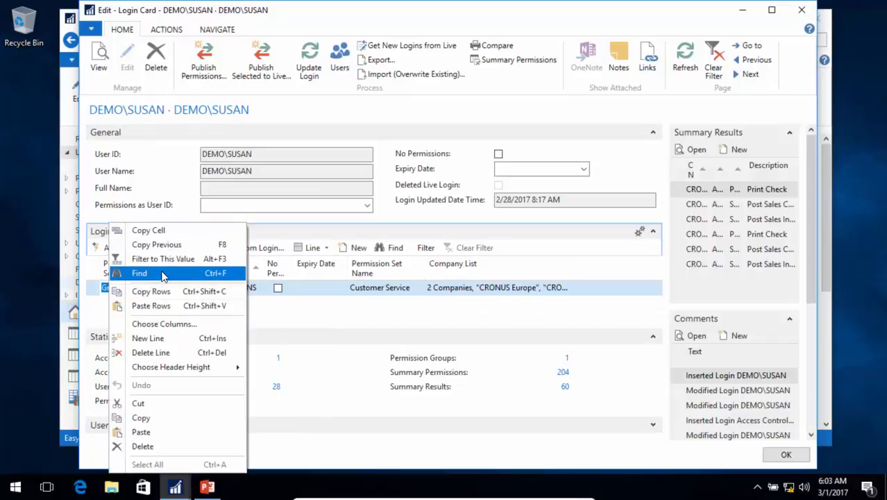
click(163, 353)
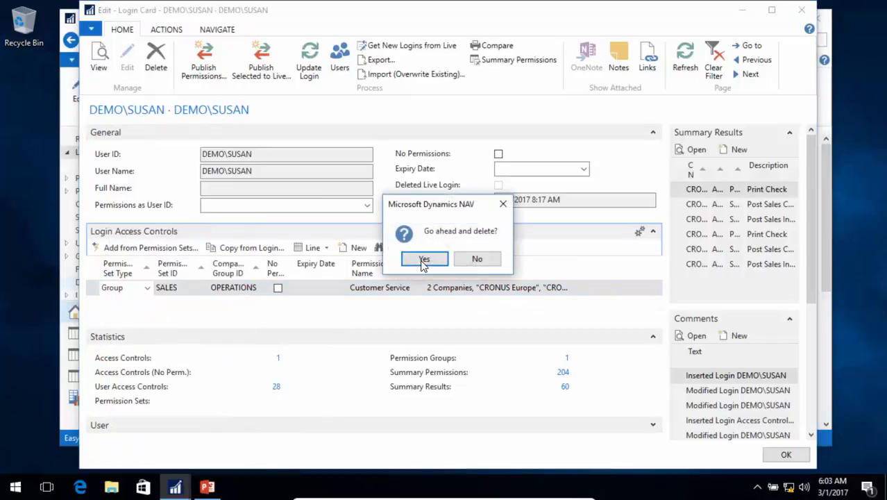
click(417, 258)
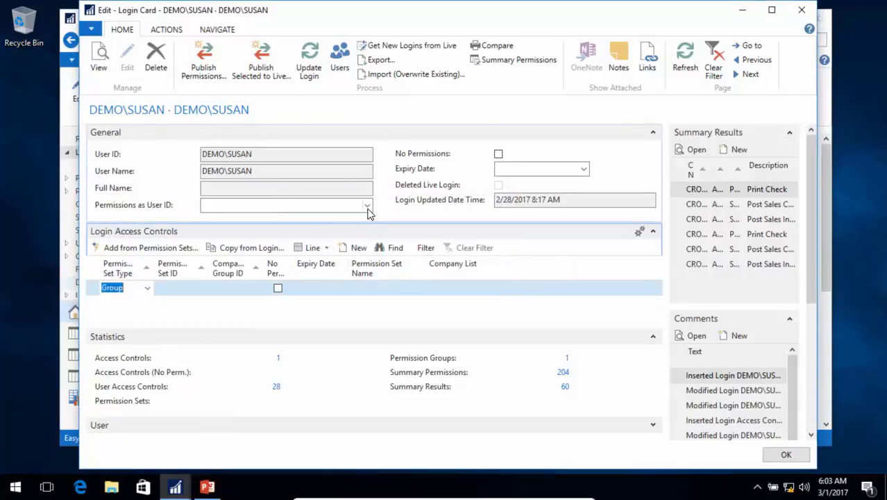
- Set this login's Permissions as User ID to CUSTOMER SERVICE and close its card
key(Escape)
double_click(125, 173)
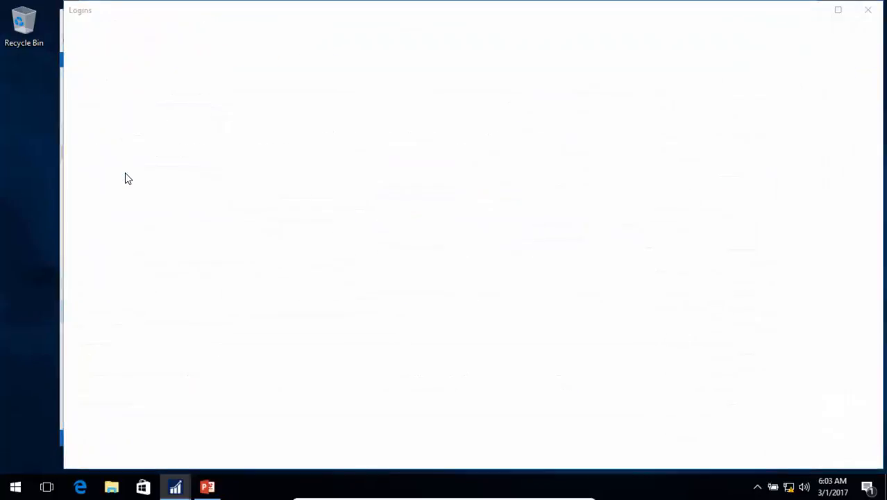
key(Tab)
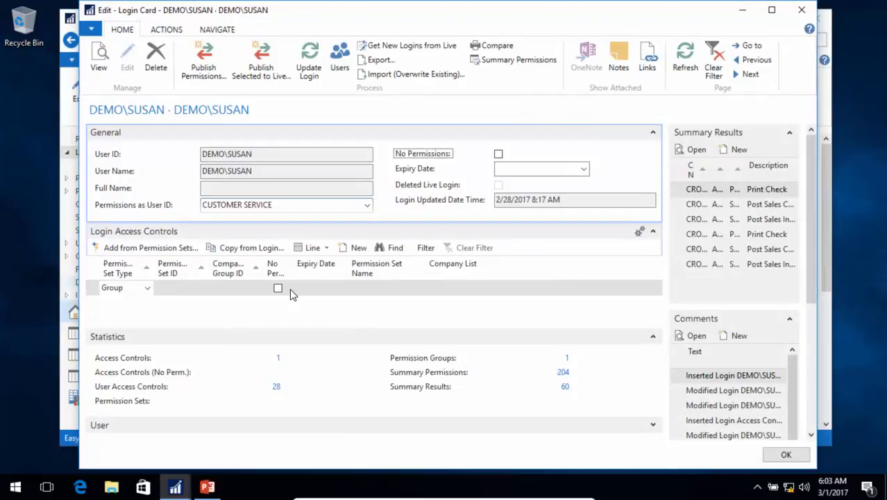
key(Escape)
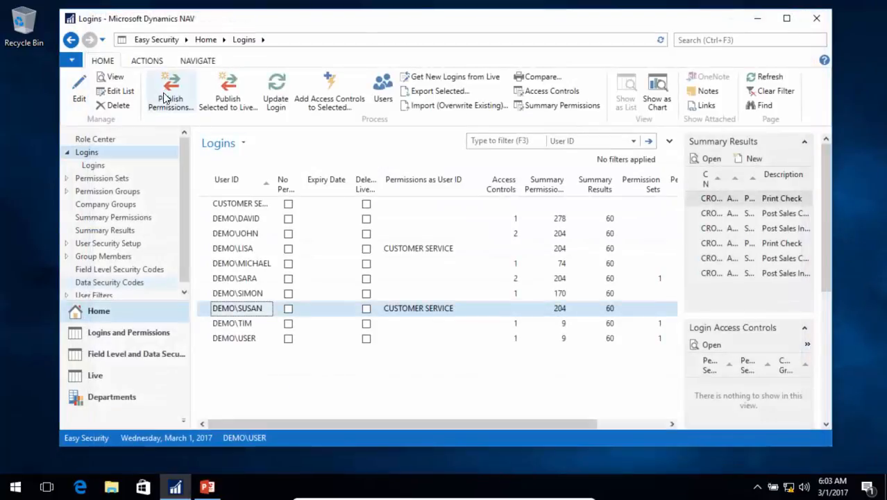
- Publish the permissions with Publish to Live enabled and return to the Logins list
click(167, 96)
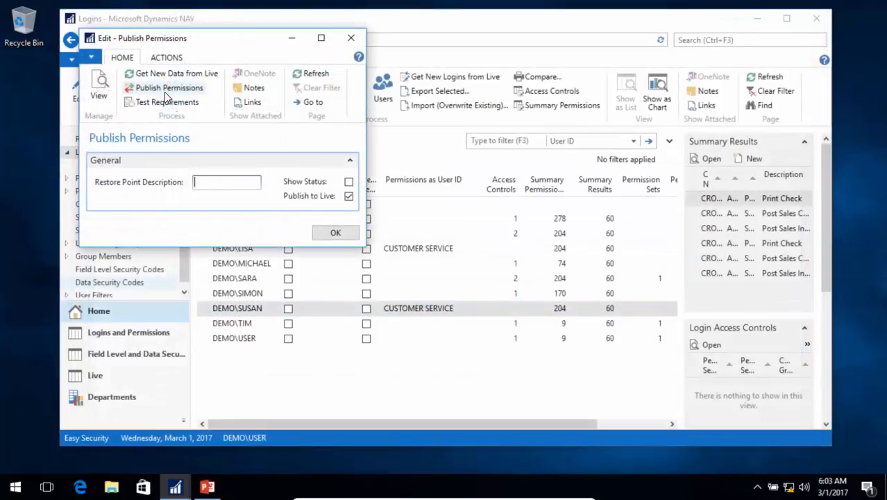
click(169, 89)
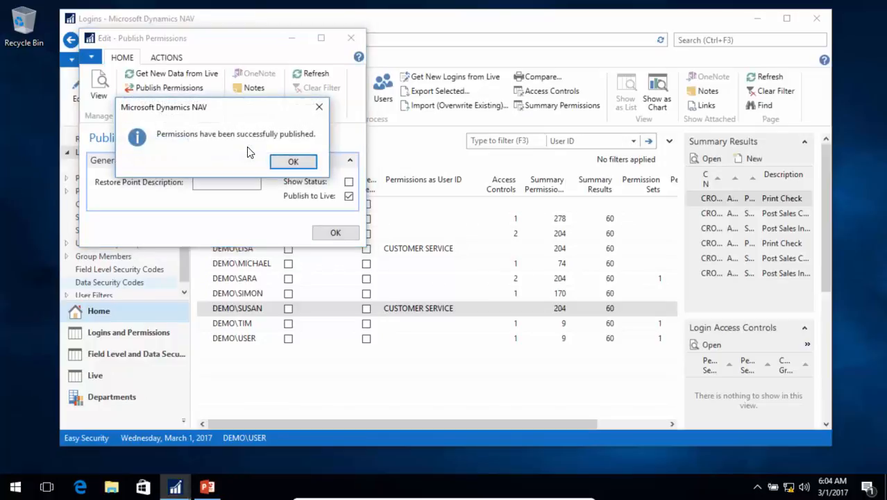
click(293, 162)
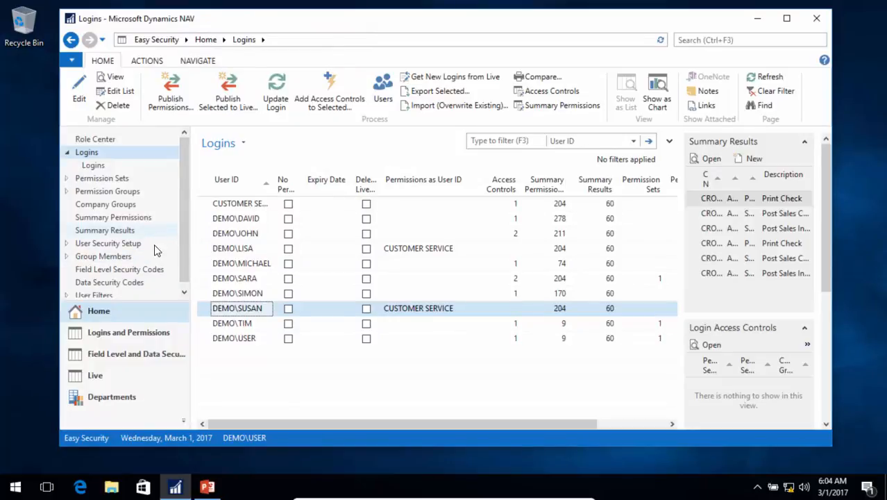
- In Live Users, widen the User Name column and examine the newly imported Windows user's change log entries
click(92, 376)
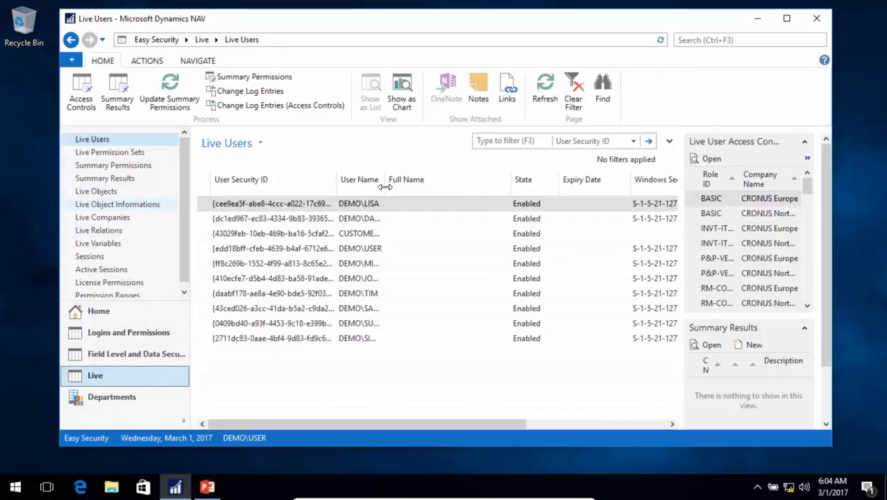
drag(385, 186, 419, 186)
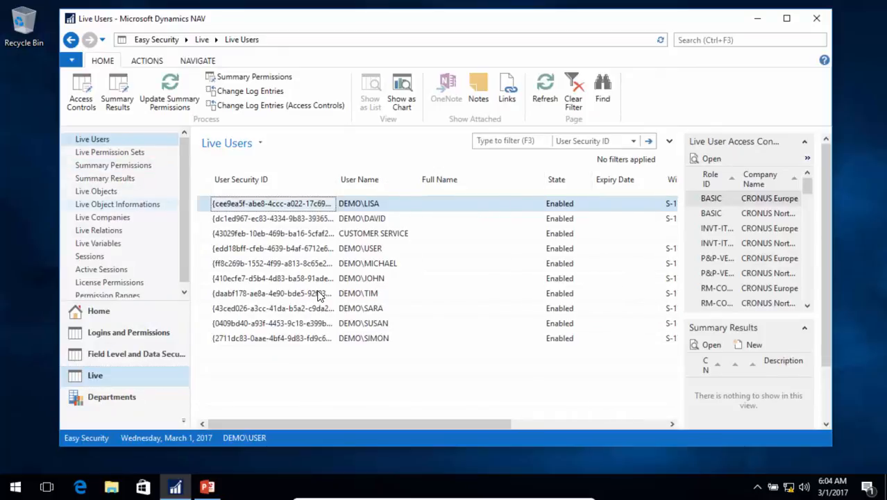
click(287, 310)
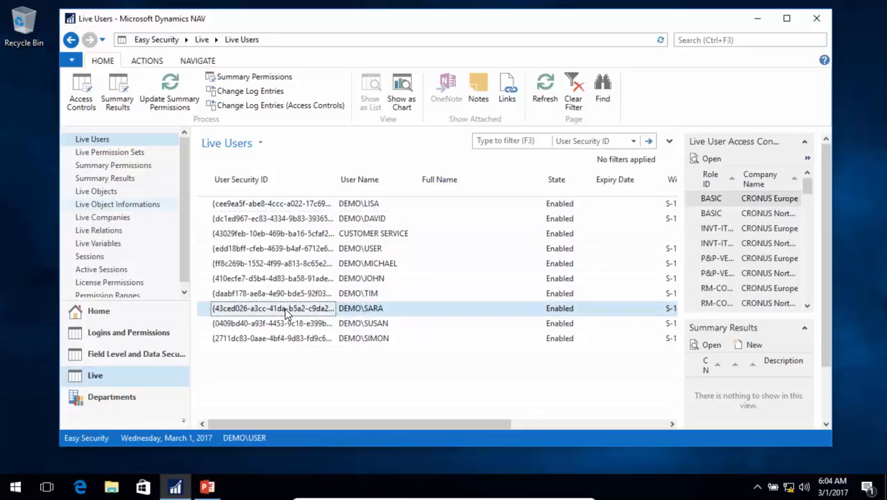
click(248, 94)
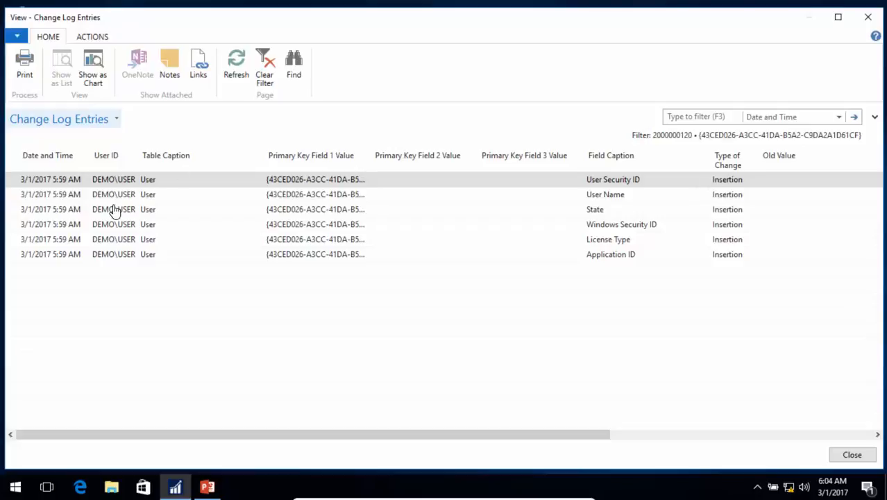
key(Escape)
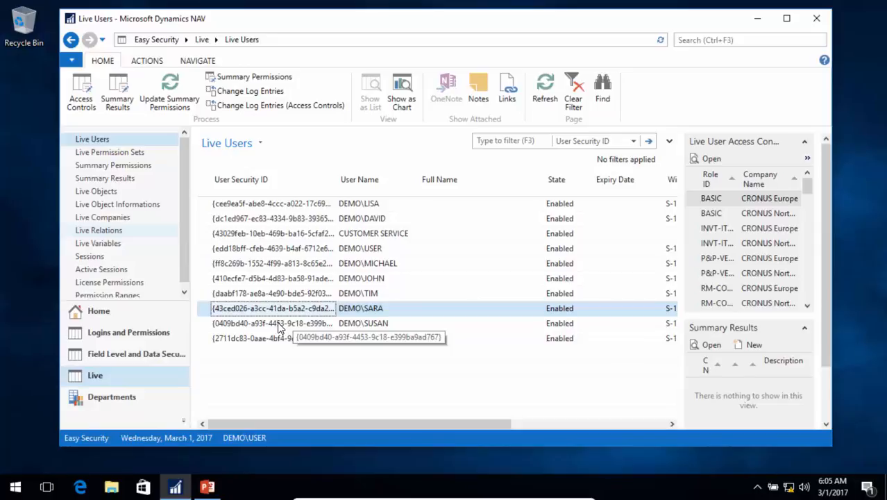
- Examine the access control change log entries for the same live user, then close them
click(264, 108)
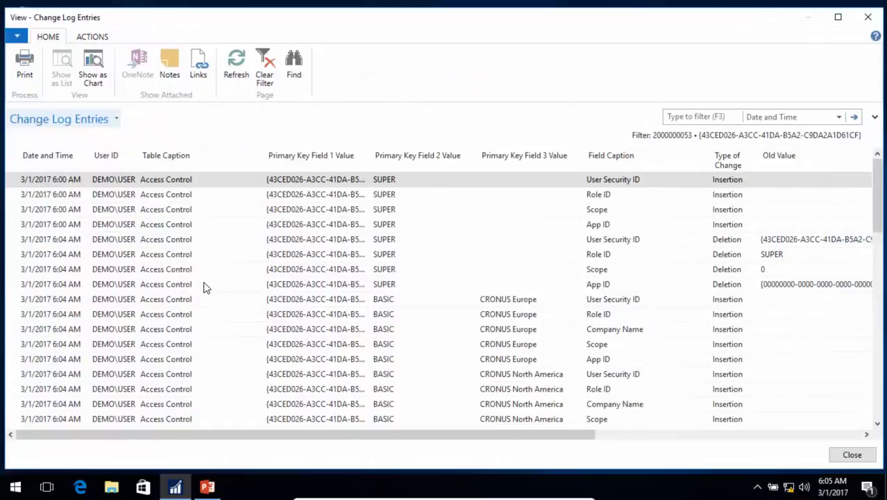
scroll(210, 283, down, 4)
scroll(210, 284, up, 4)
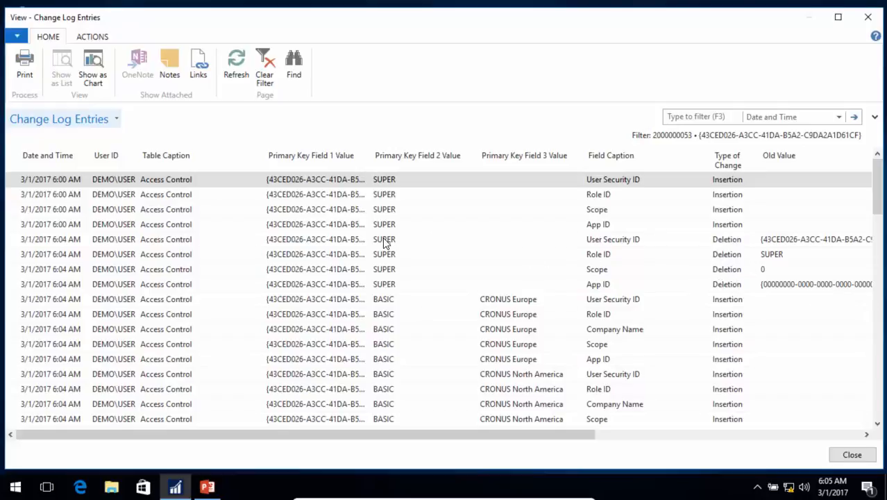
key(Escape)
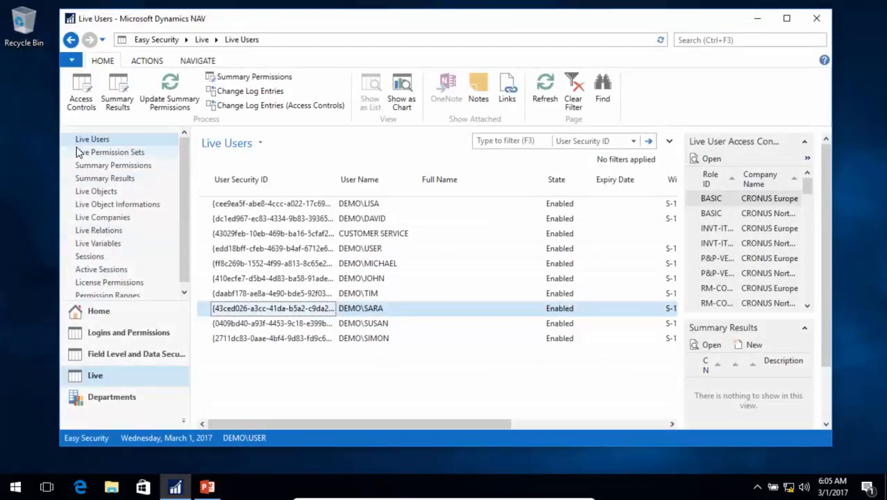
- Select the second, third, fifth, sixth and seventh logins in the Logins list and choose permission group ES_DATA_QUICKSEC to add as their access control
click(106, 311)
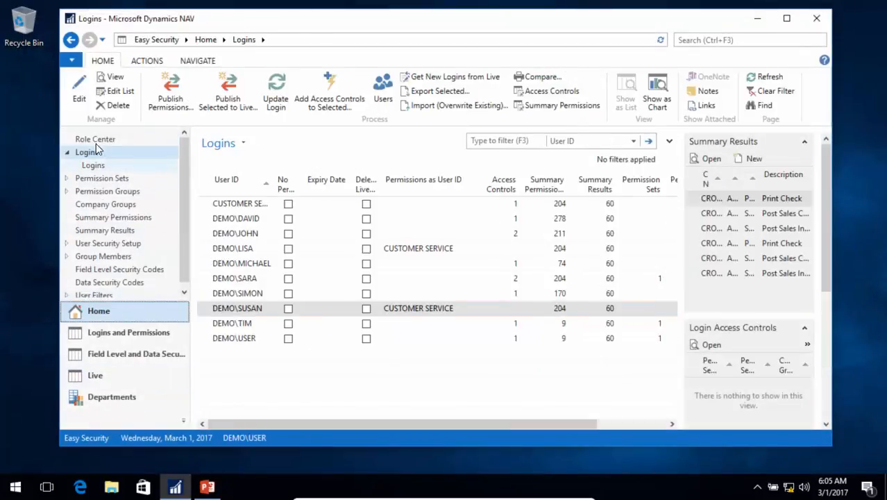
click(206, 267)
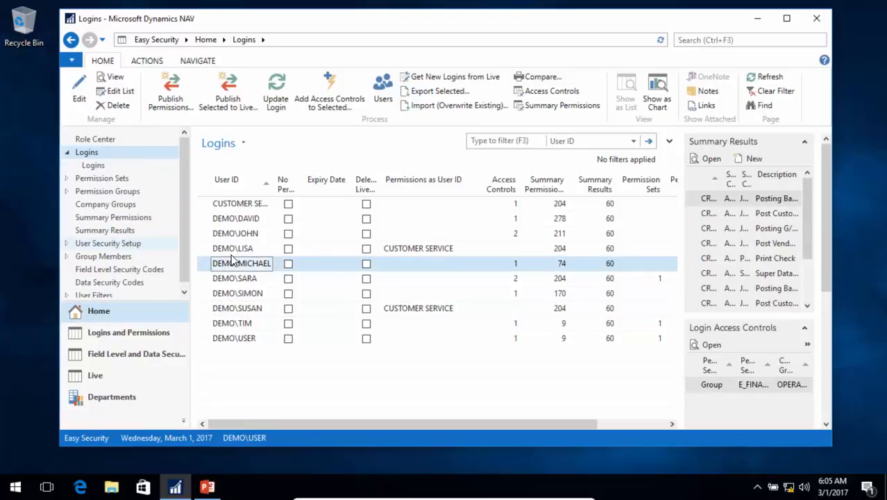
ctrl+click(206, 280)
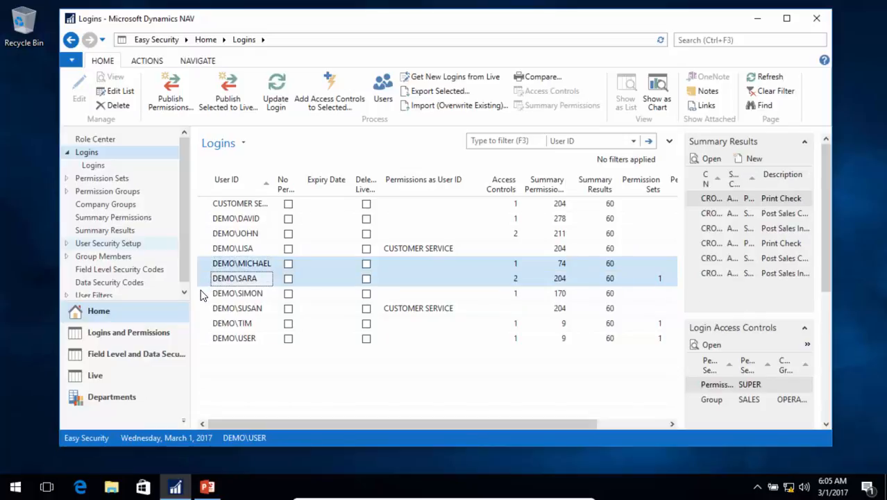
ctrl+click(202, 294)
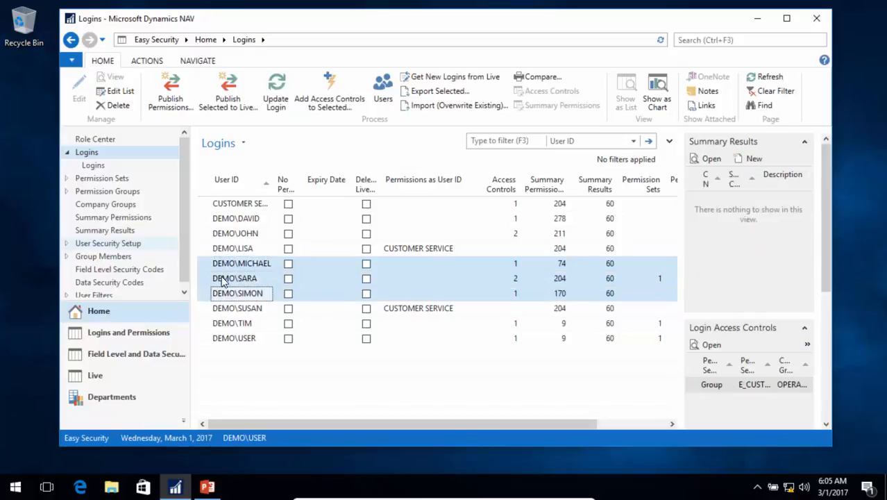
ctrl+click(206, 219)
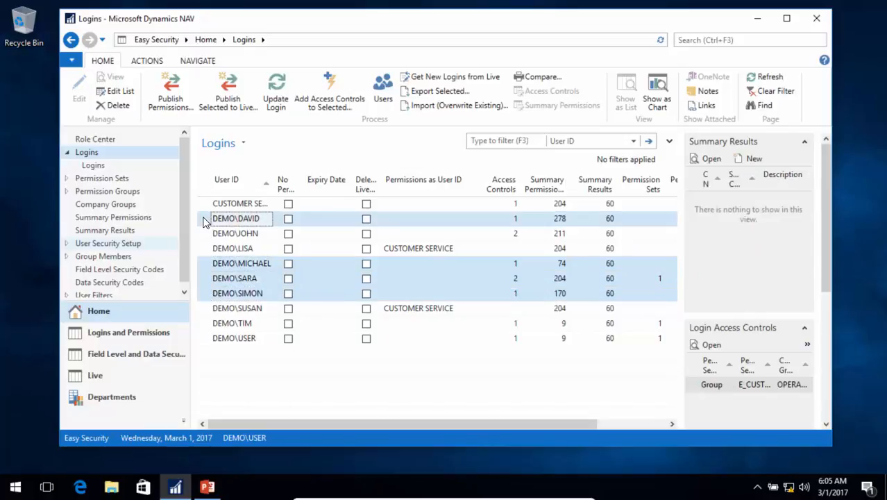
ctrl+click(209, 236)
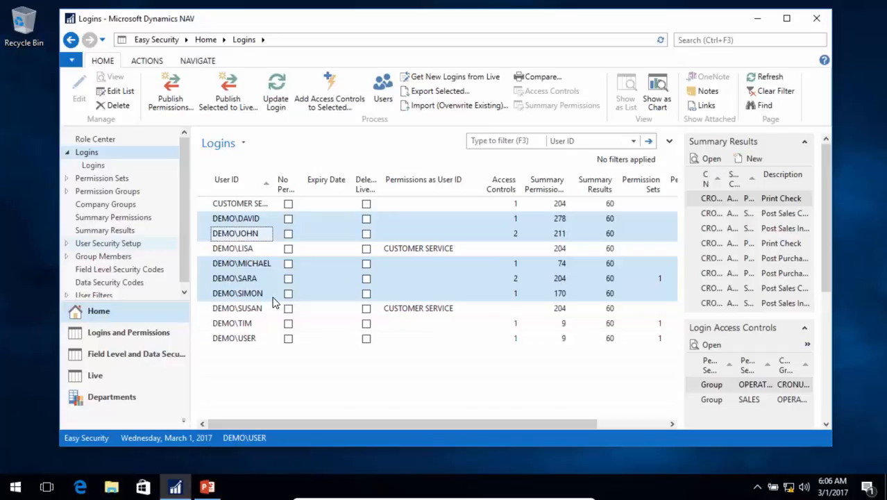
click(333, 86)
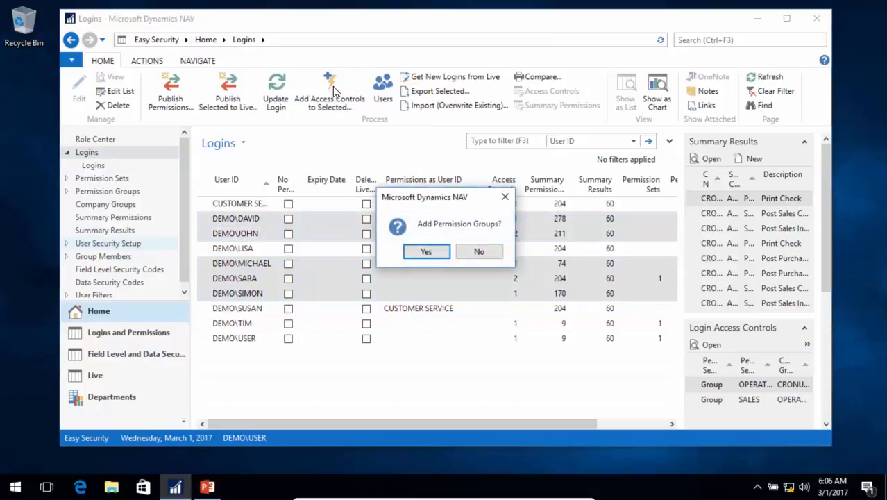
click(424, 251)
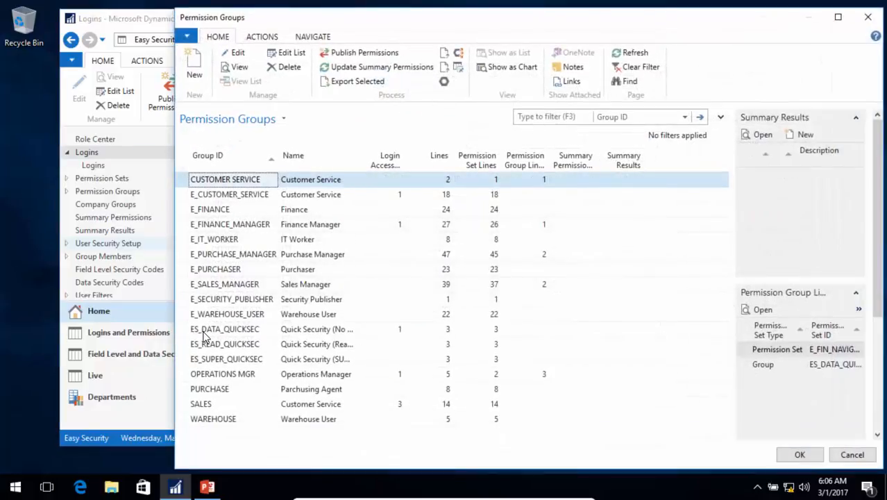
click(198, 337)
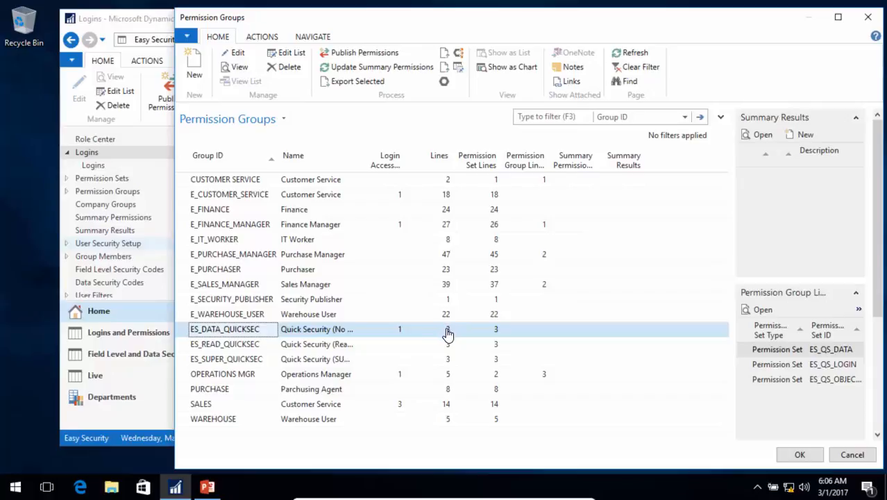
click(800, 456)
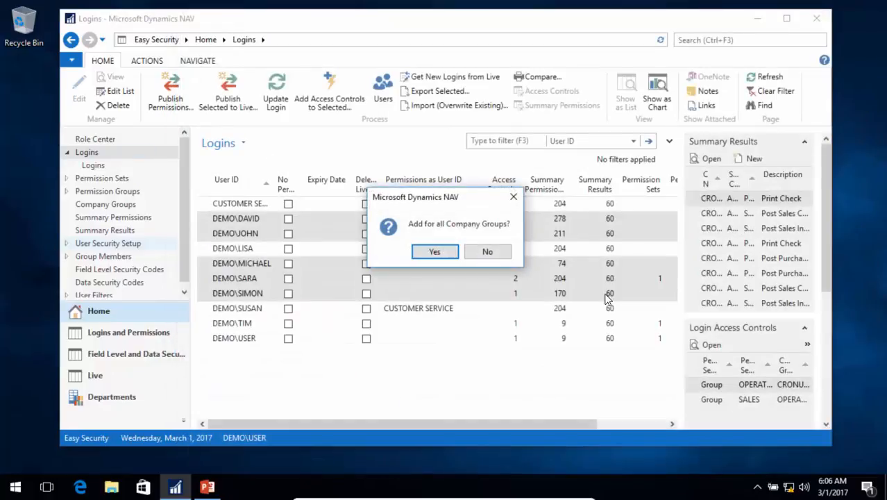
- Restrict the added group to the OPERATIONS company group, replace the existing access controls with No Permissions, and complete the addition
click(487, 253)
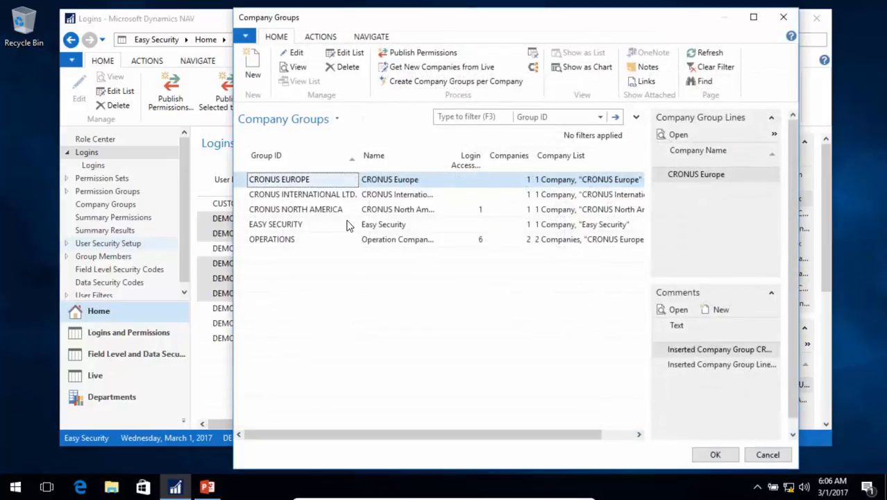
click(273, 241)
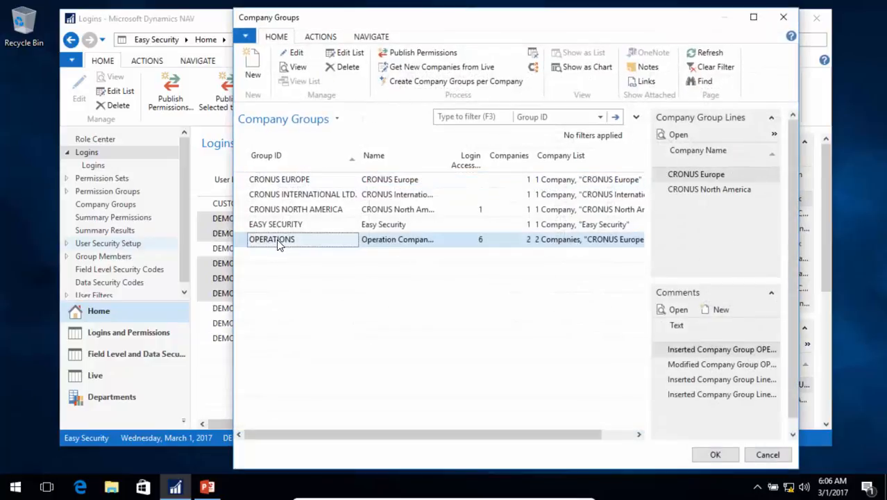
click(715, 455)
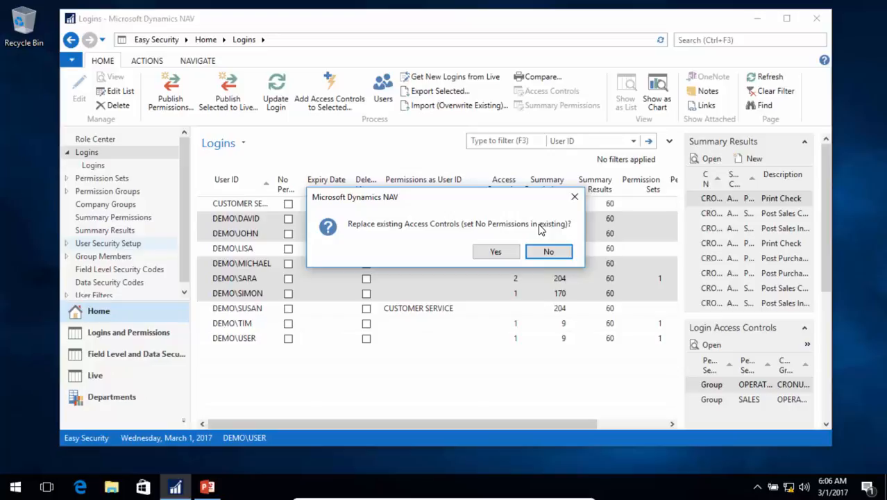
click(495, 255)
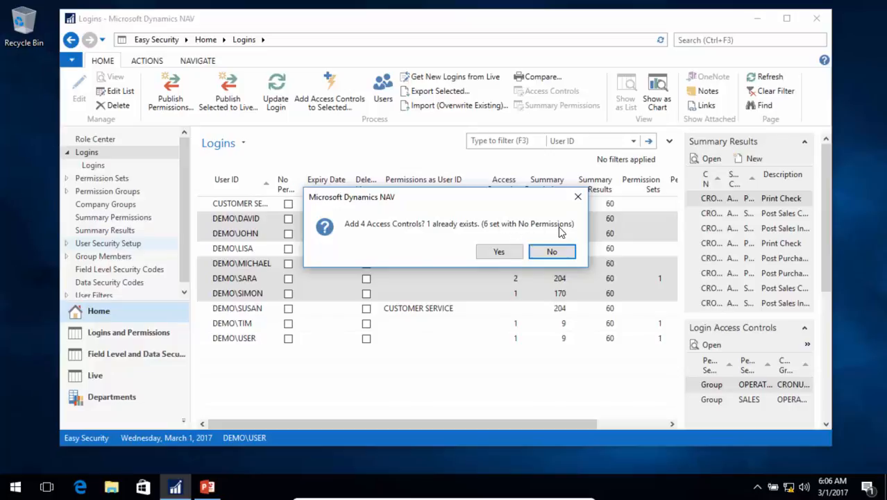
click(505, 254)
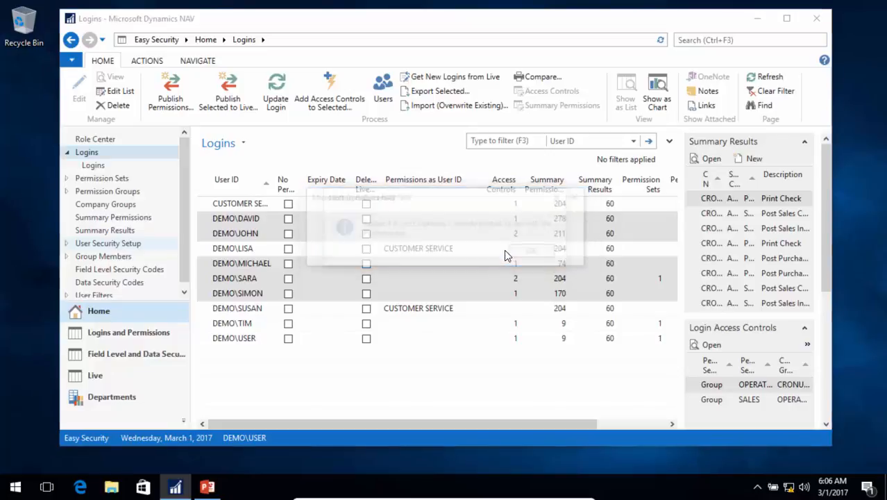
click(534, 252)
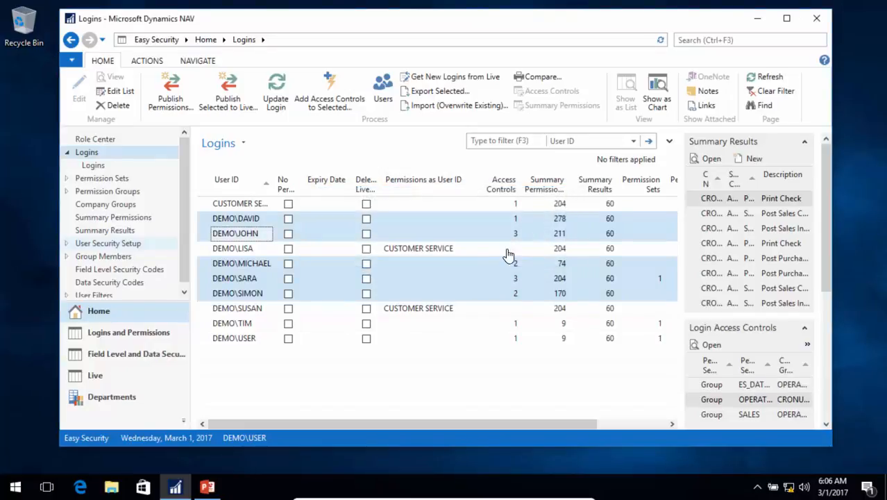
- Examine the access controls and No Permissions settings on the third login's card, then close it
click(226, 236)
click(229, 222)
click(229, 235)
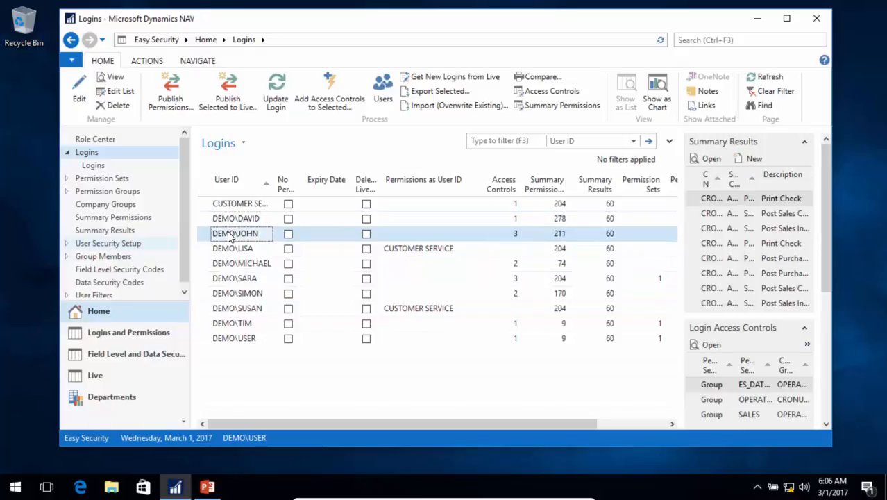
double_click(229, 235)
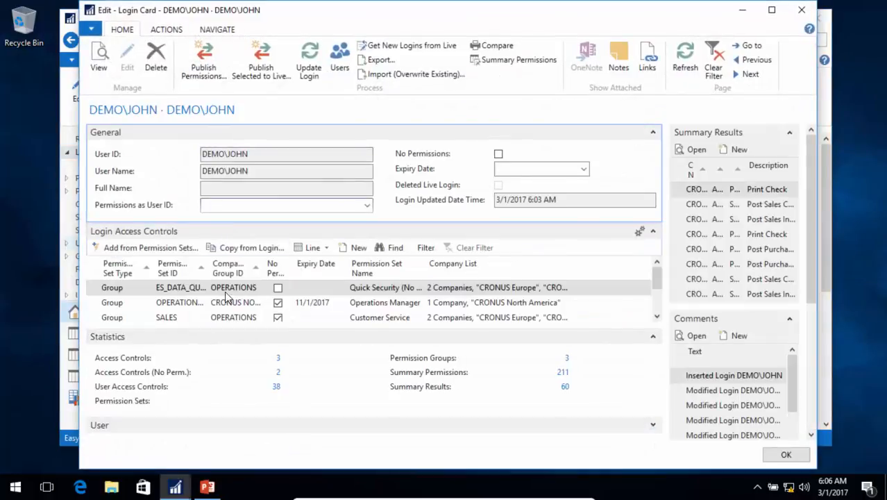
click(277, 318)
key(Escape)
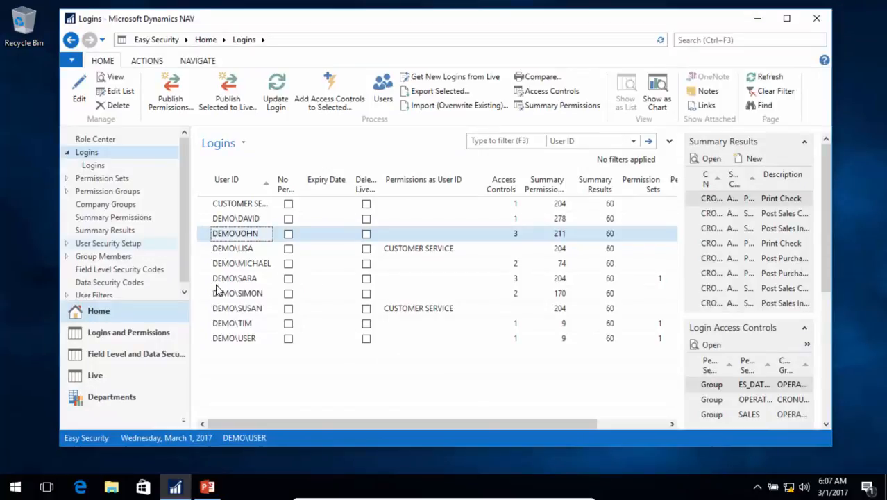
- Select the third and sixth logins and choose permission set E_FIN_NAVIGATE, found by searching for "navigate", to add as an access control
ctrl+click(205, 279)
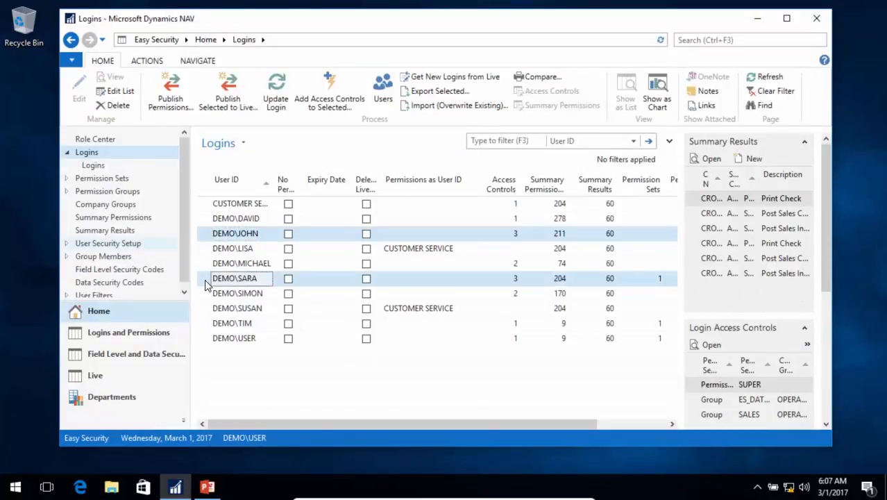
click(331, 98)
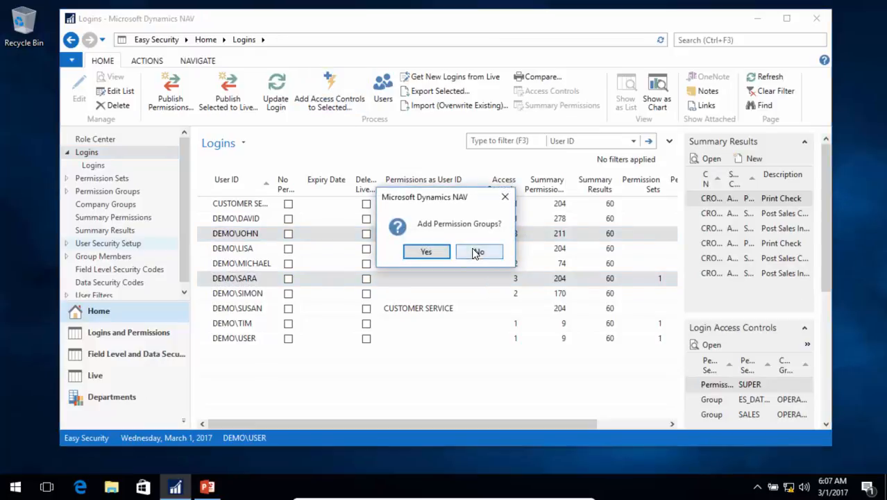
click(479, 253)
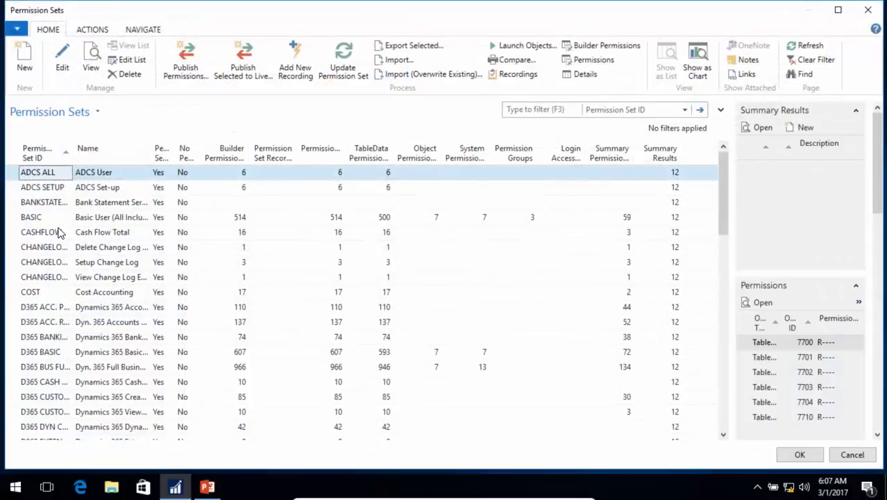
key(ctrl+f)
text(navigat)
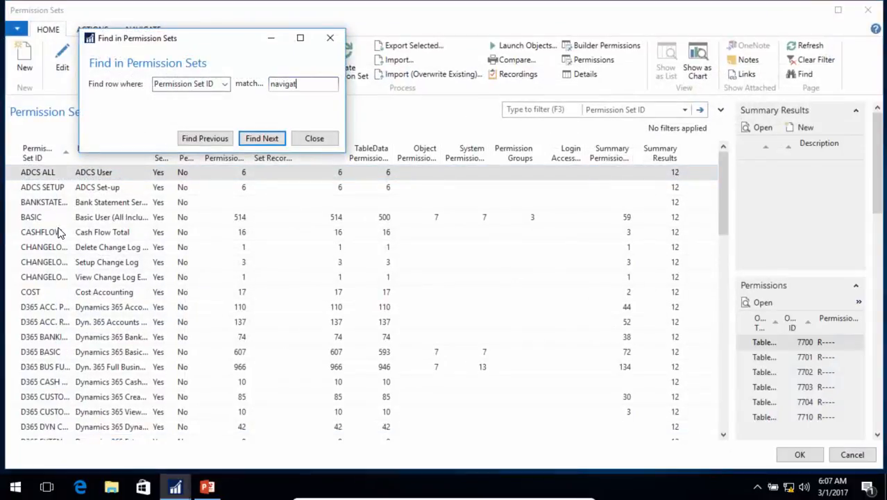
text(e)
key(Return)
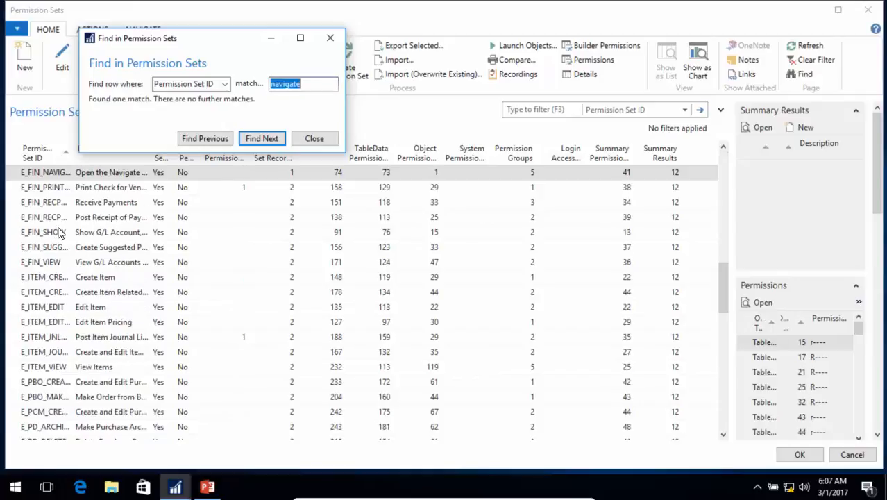
click(316, 139)
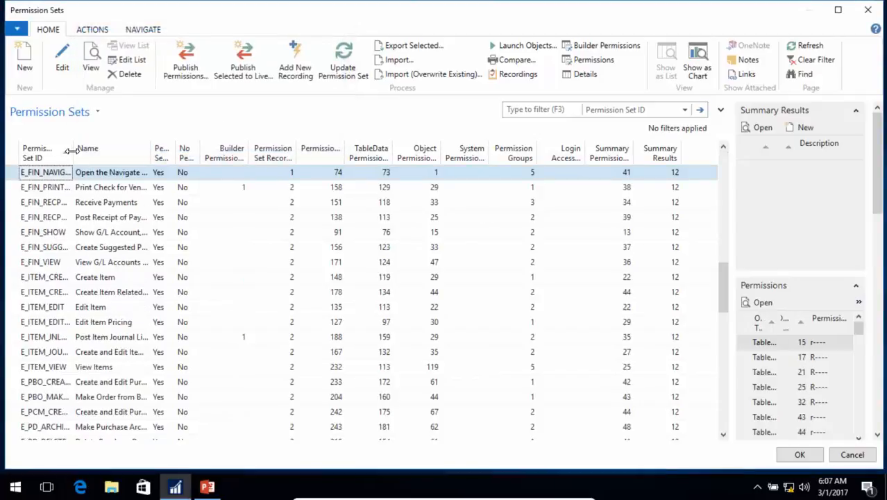
double_click(72, 151)
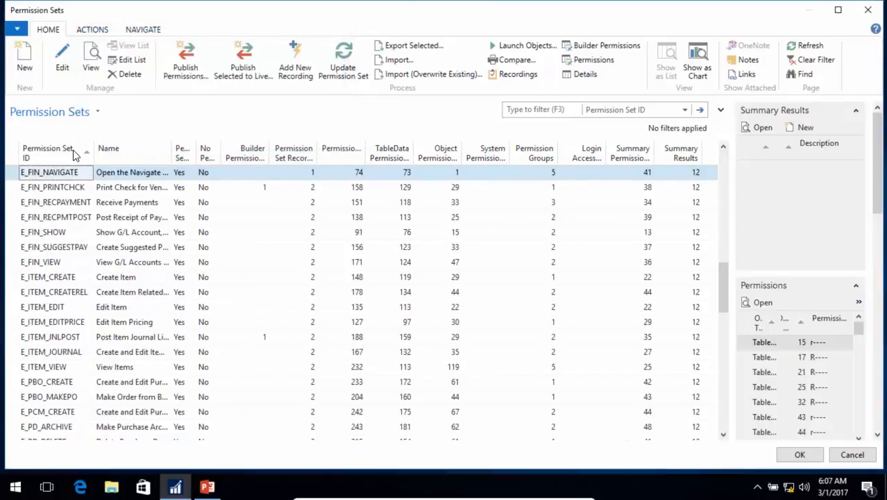
click(799, 454)
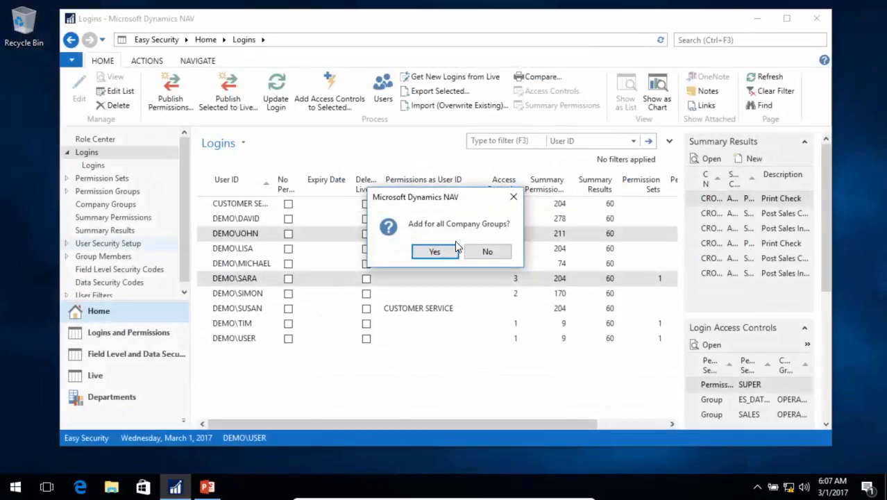
- Restrict the added permission set to the CRONUS NORTH AMERICA company group, keep the existing access controls, and complete the addition
click(487, 252)
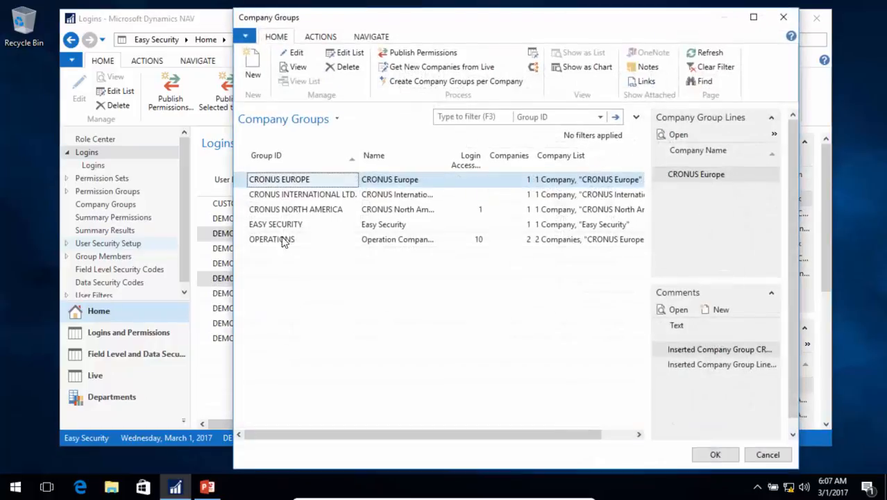
click(275, 212)
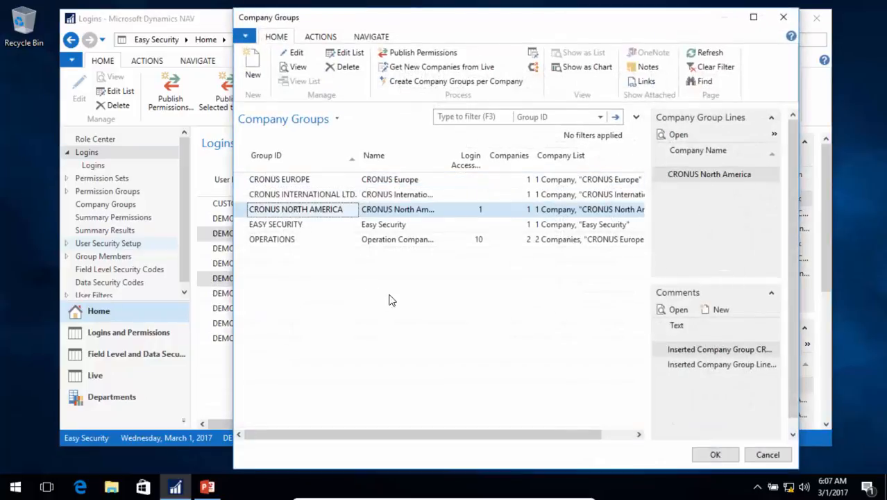
click(716, 456)
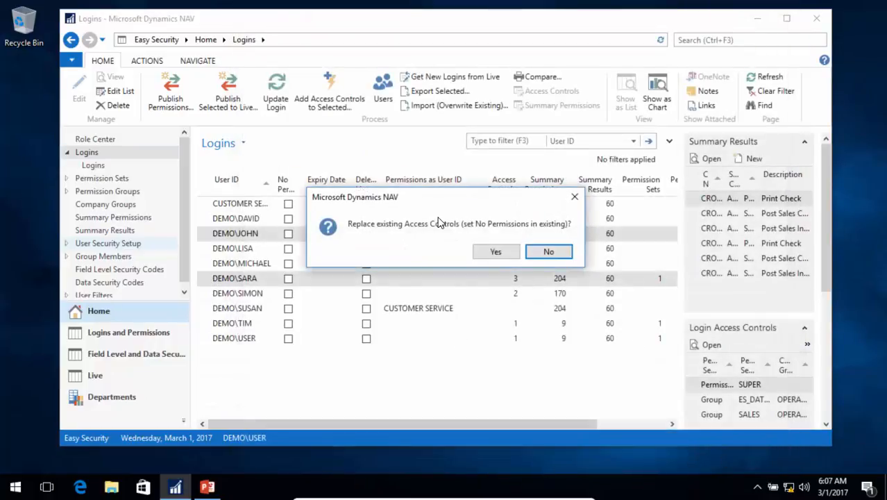
click(552, 254)
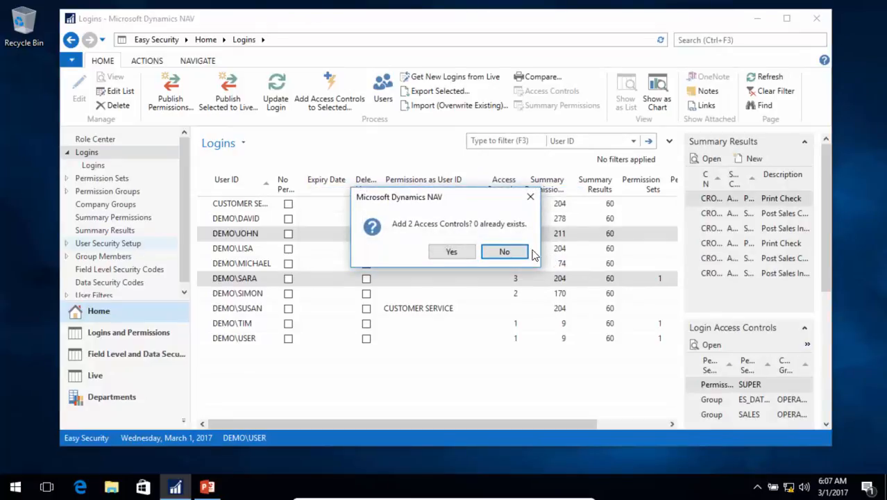
click(452, 253)
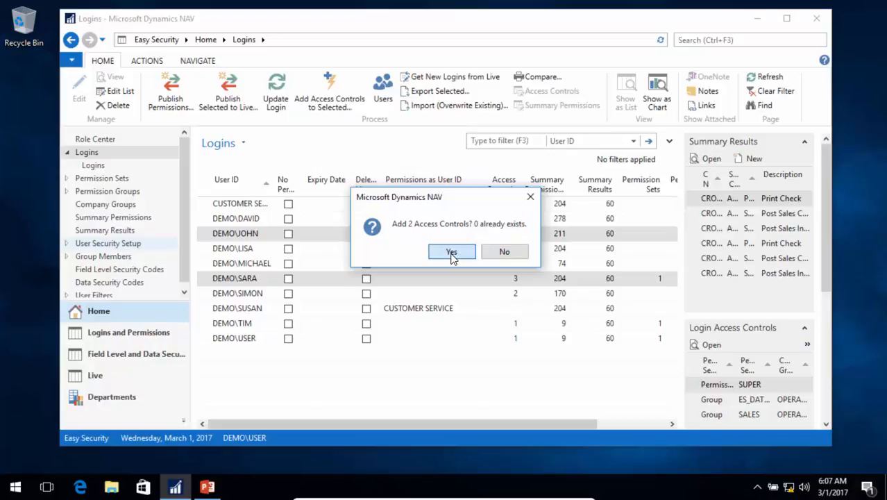
click(451, 252)
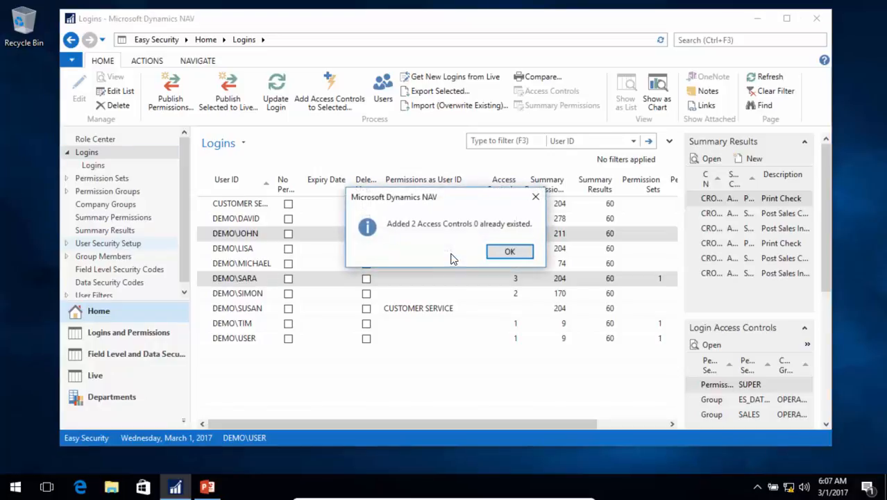
click(507, 251)
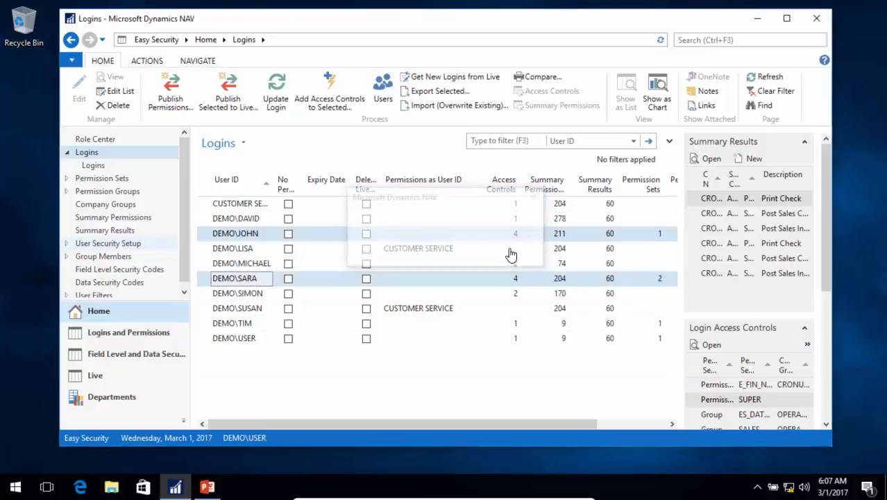
- Review the full list of access controls on the third login's card with its statistics collapsed, and close the card
double_click(208, 233)
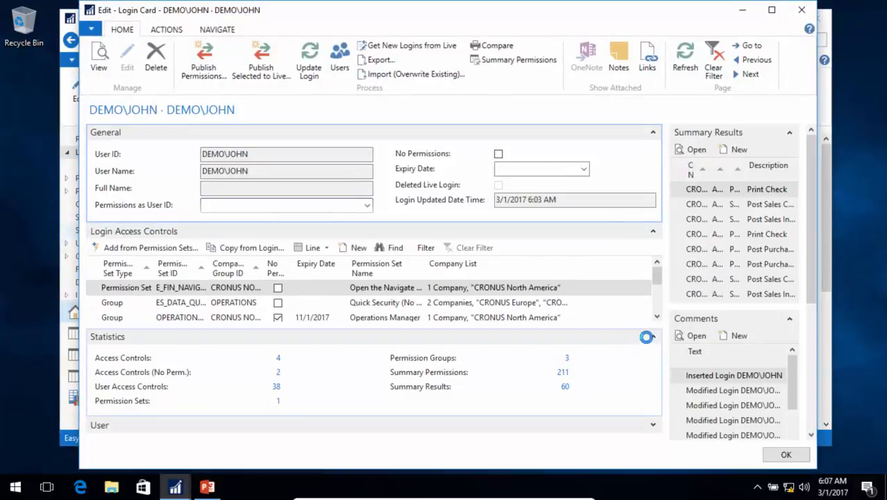
click(651, 336)
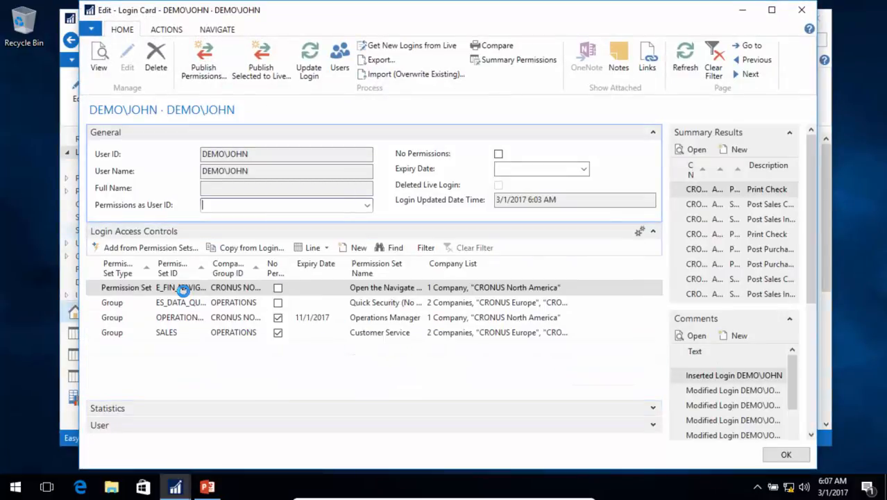
click(231, 287)
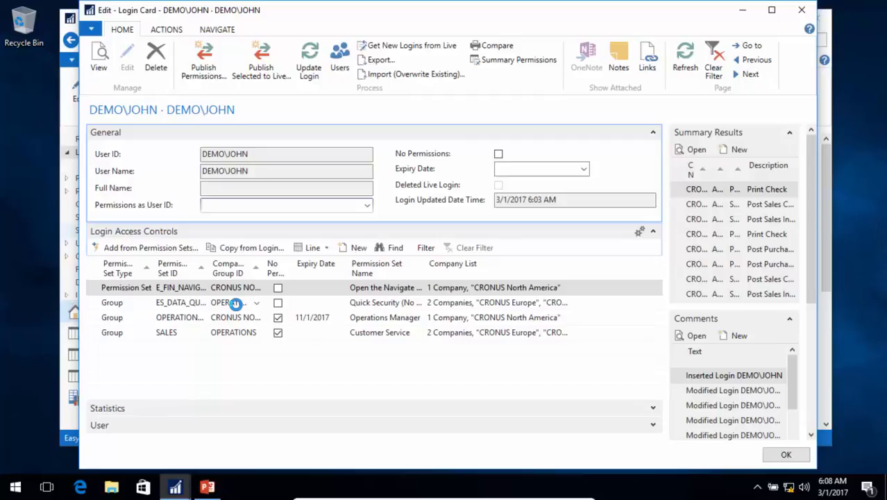
key(Escape)
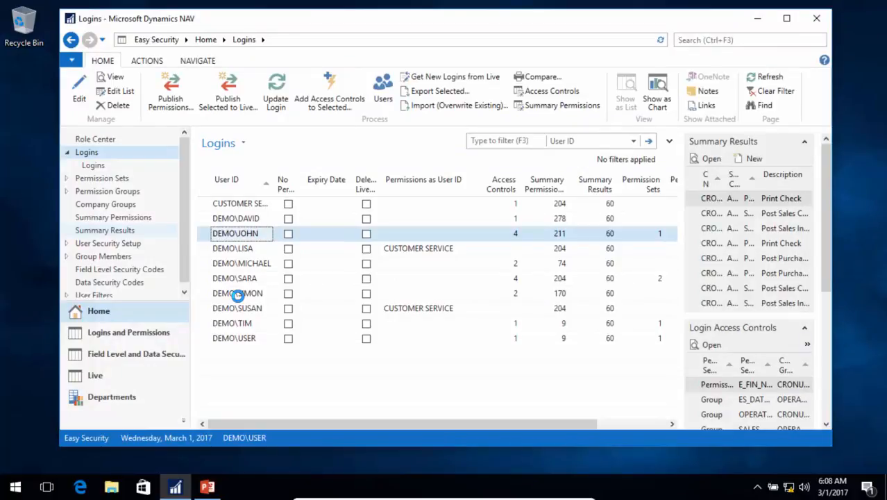
- Review the SUPER access control and its available line actions on the second-to-last login's card, and close the card
double_click(208, 323)
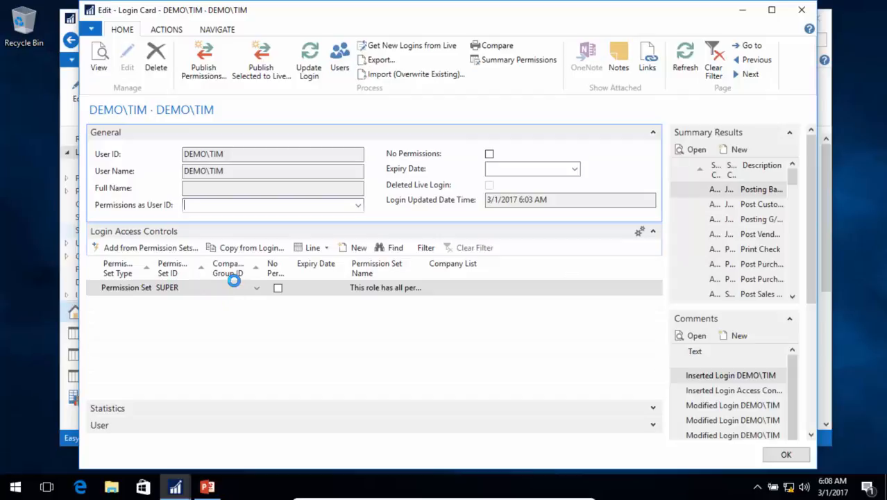
click(326, 248)
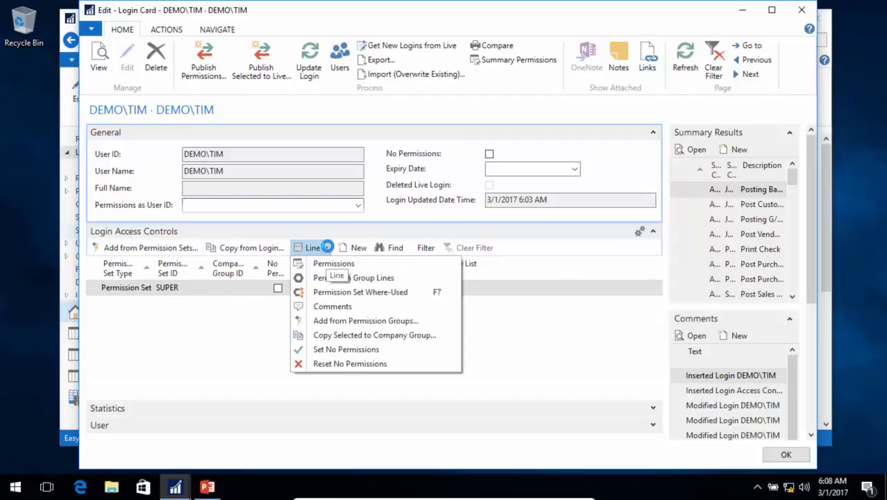
click(344, 264)
click(321, 249)
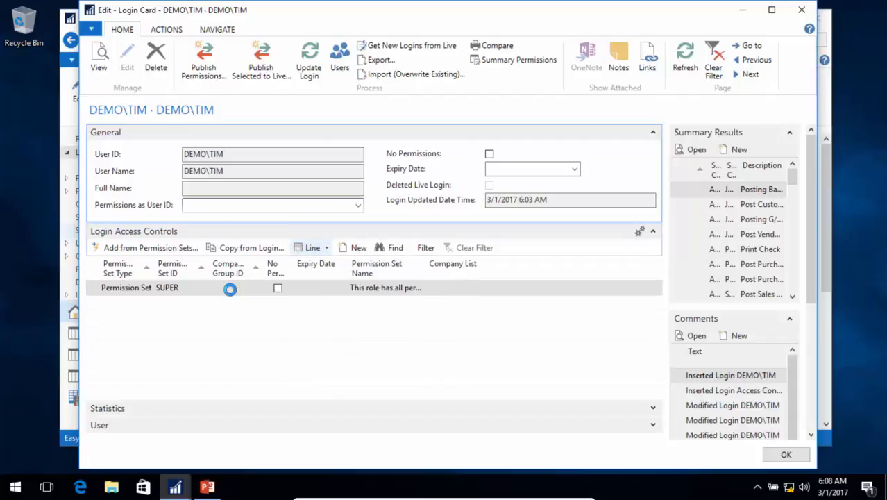
key(Escape)
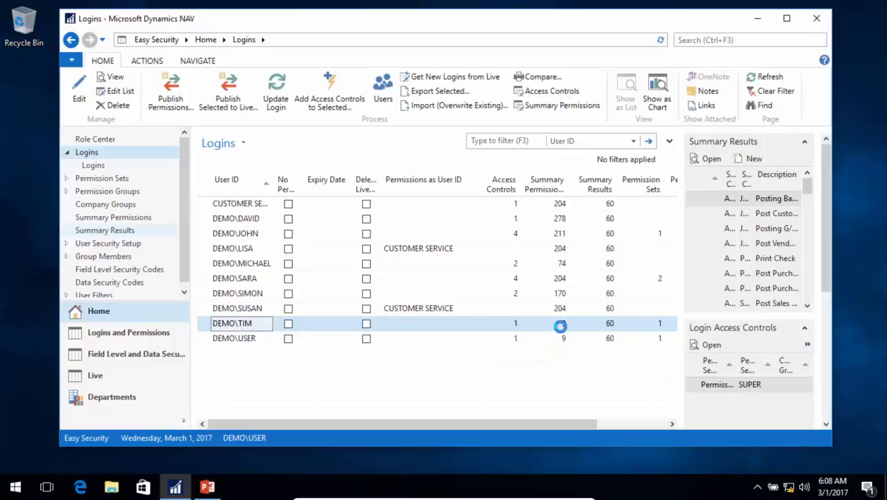
- View the second-to-last login's access controls and replace the login filter with a blank ('') Company Group ID filter
click(515, 323)
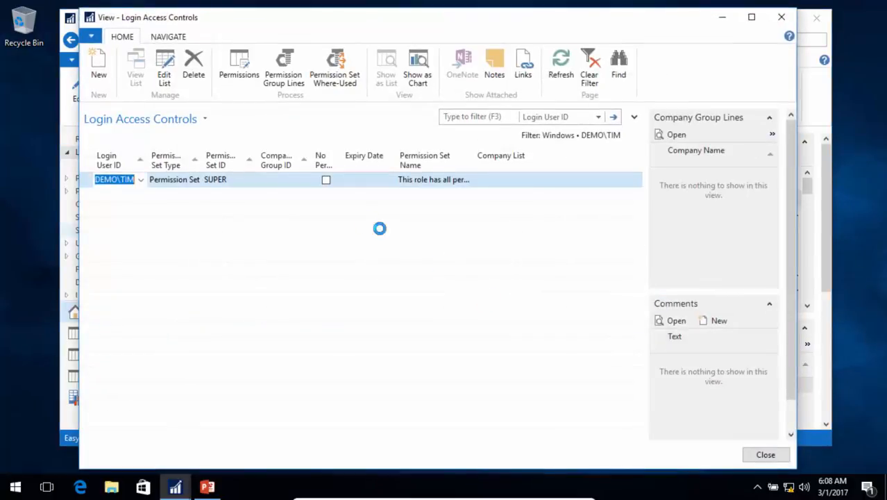
click(631, 116)
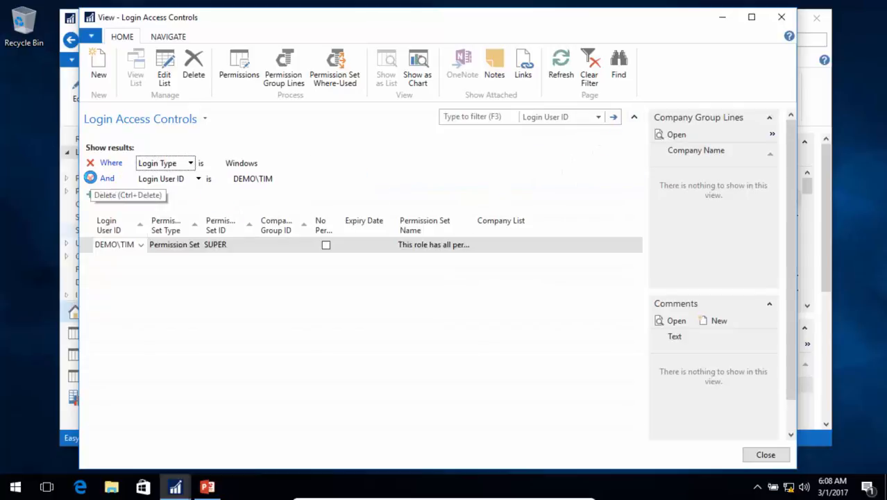
click(196, 179)
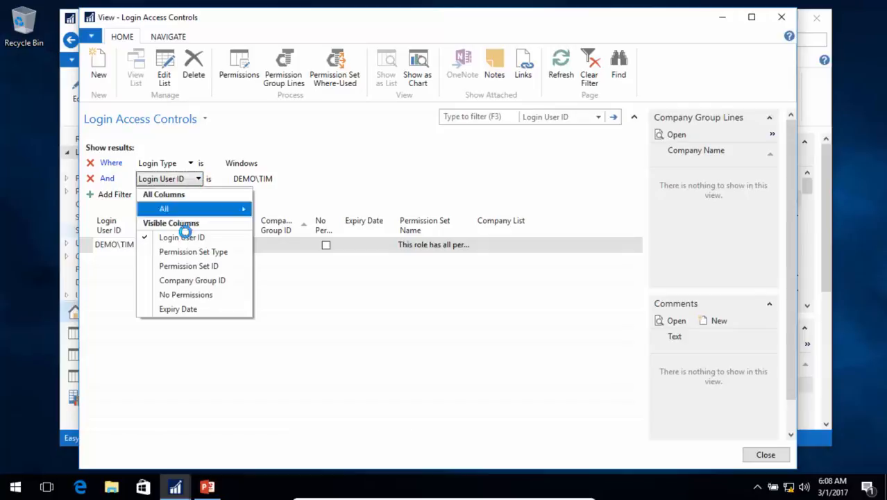
click(196, 281)
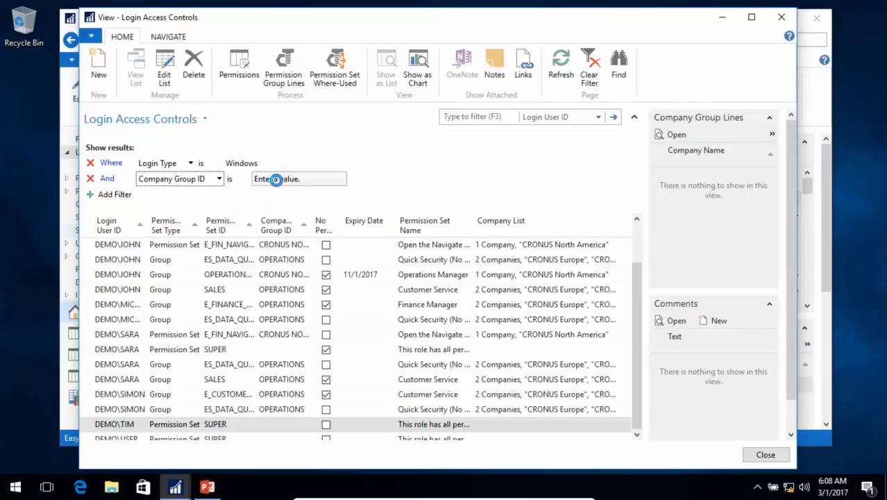
click(277, 180)
text('')
key(Return)
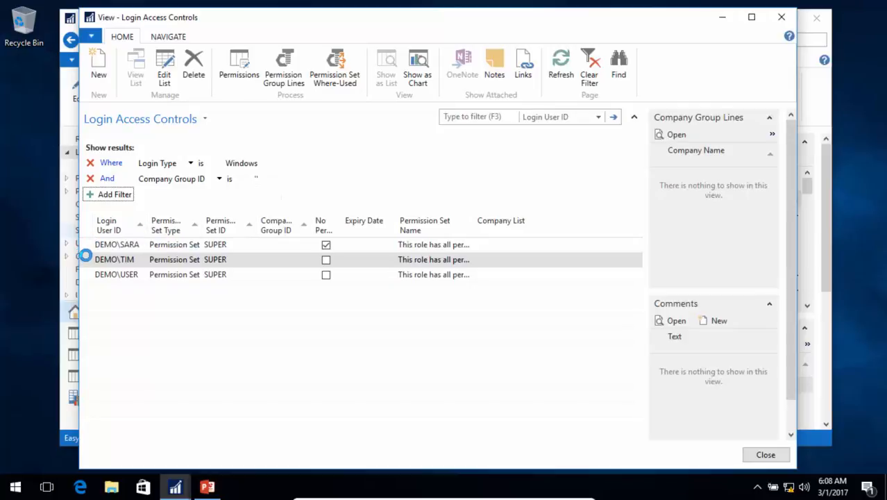
- Select the first two SUPER access controls, check which actions are available for them, and close the list
click(85, 245)
key(shift+Down)
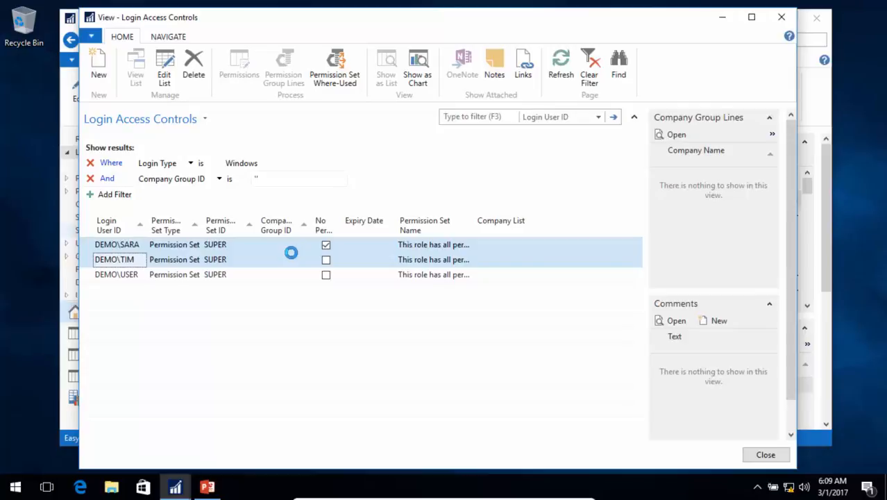
click(168, 36)
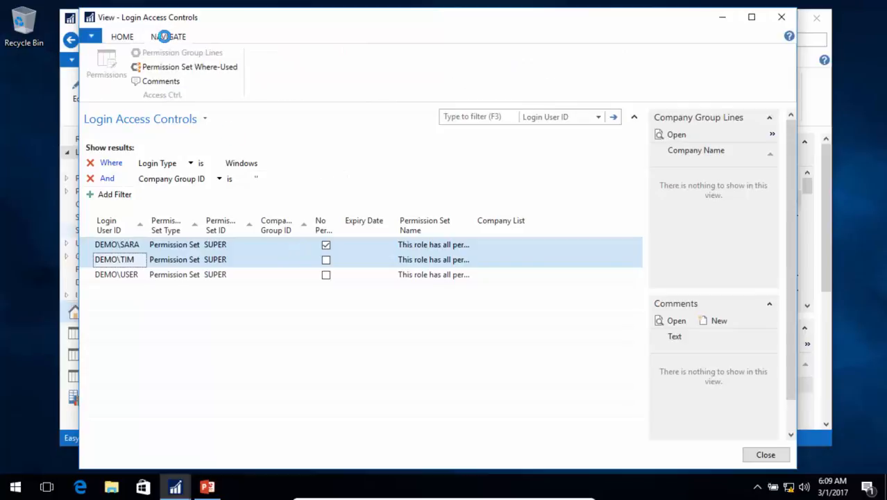
click(120, 37)
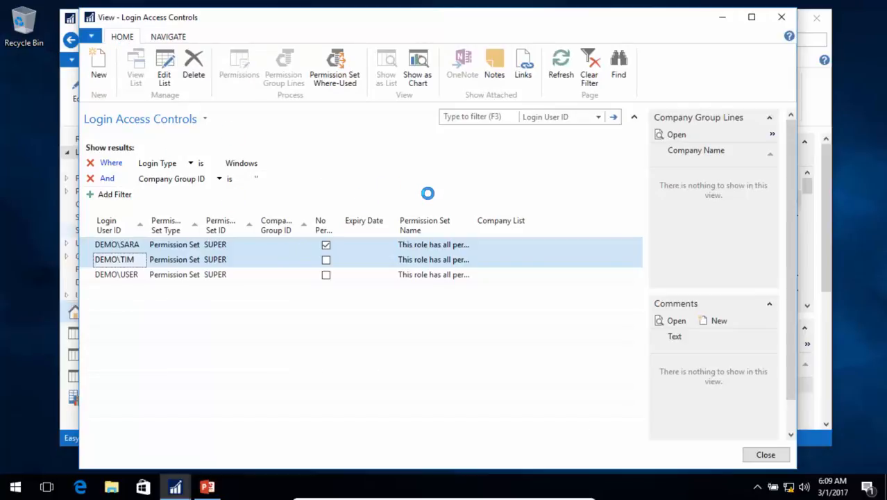
key(Escape)
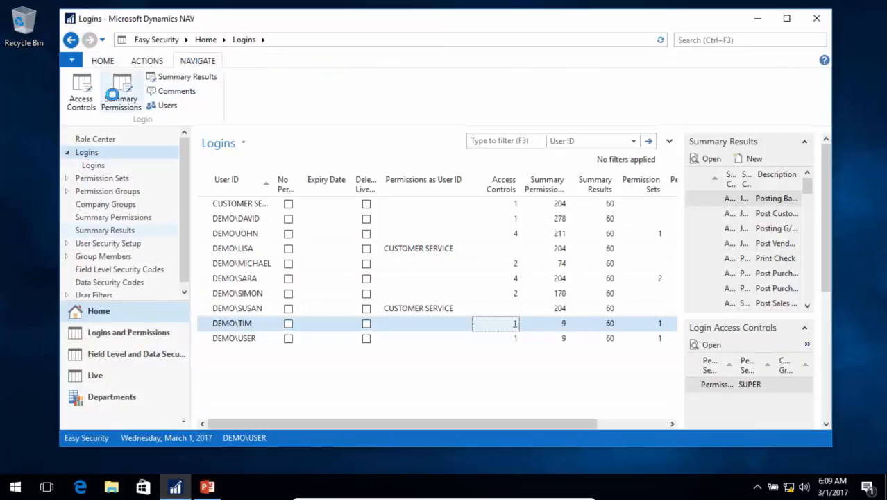
- Open the same login's access controls for editing and replace the login filter with a blank ('') Company Group ID filter
click(81, 89)
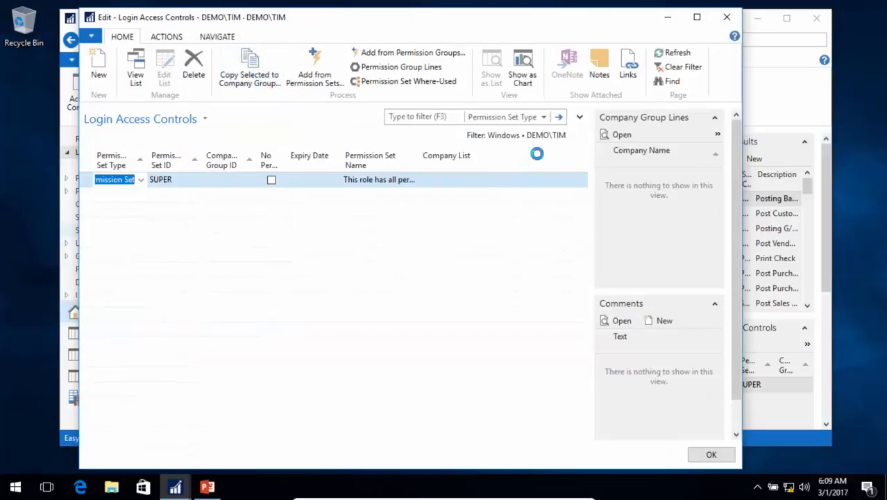
click(579, 118)
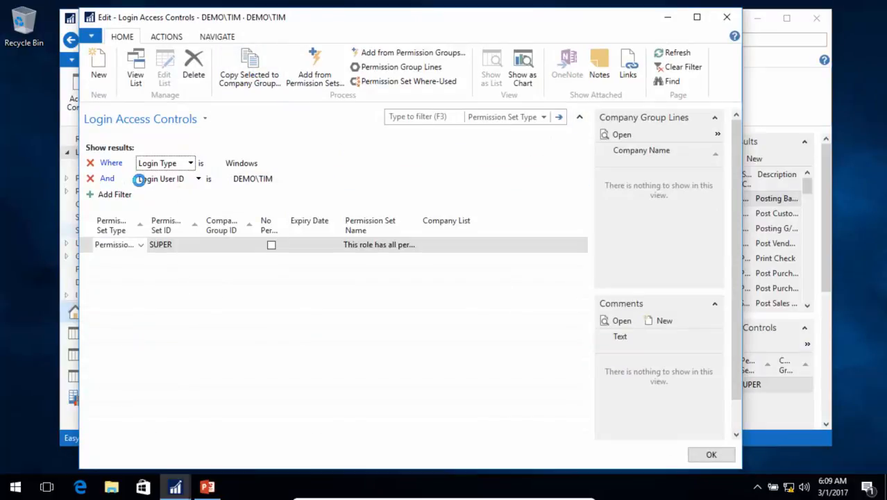
click(175, 178)
click(201, 266)
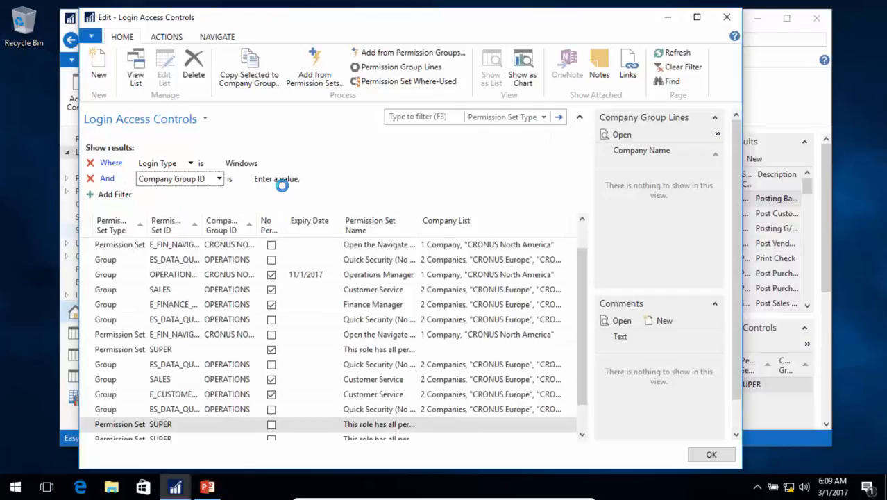
click(284, 182)
key(Return)
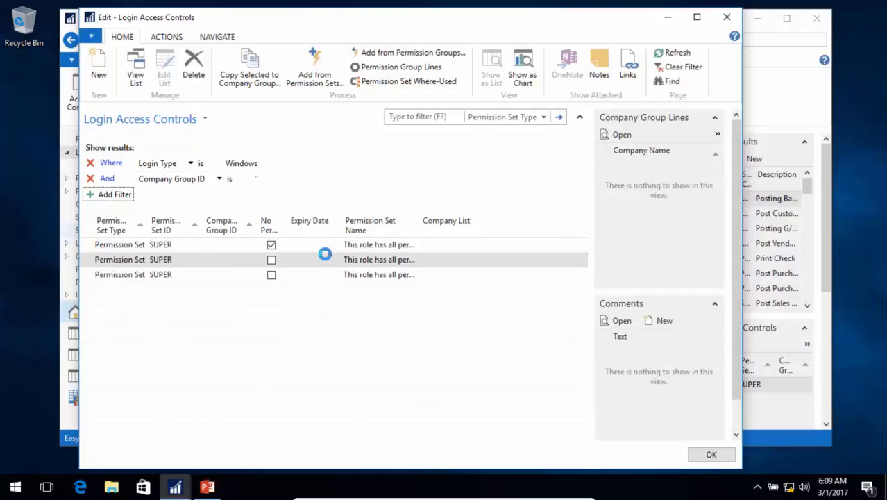
- Copy the second SUPER access control to the OPERATIONS company group, and remove the Company Group ID filter before closing the list
click(86, 259)
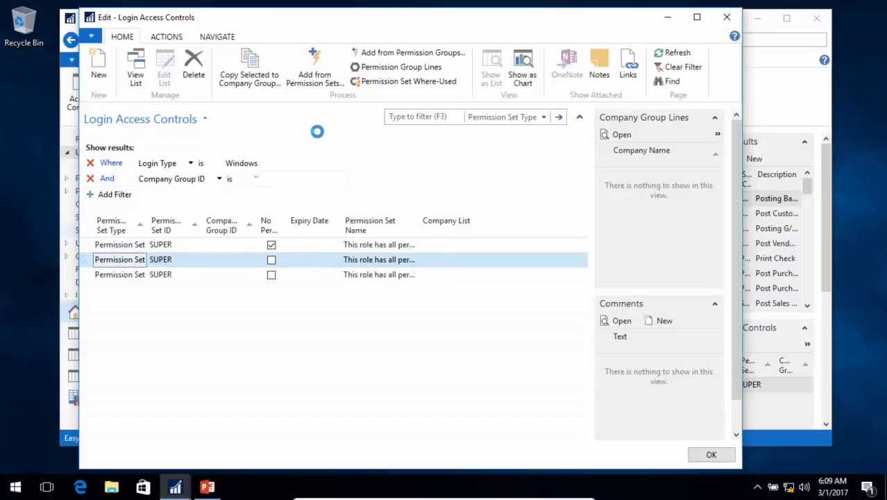
click(251, 70)
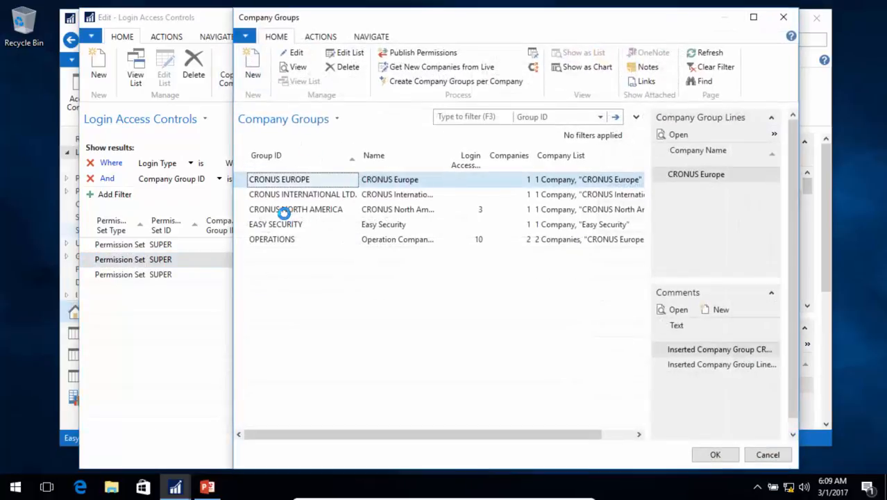
click(271, 239)
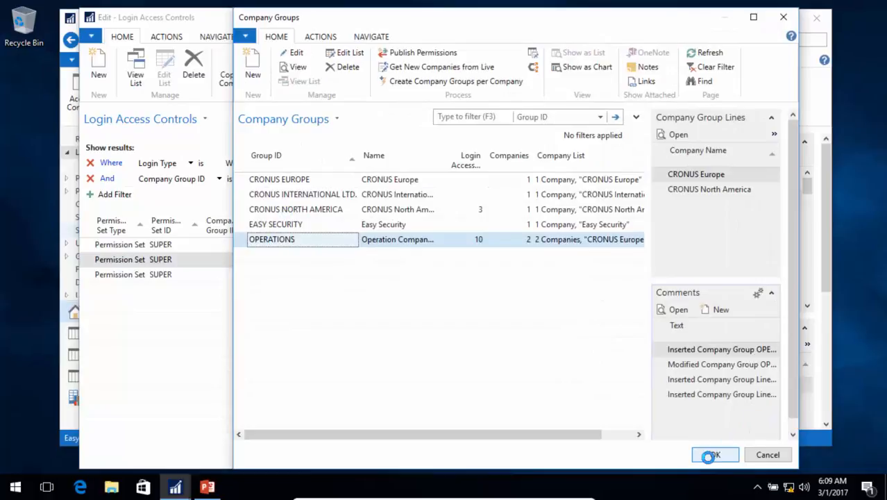
click(714, 454)
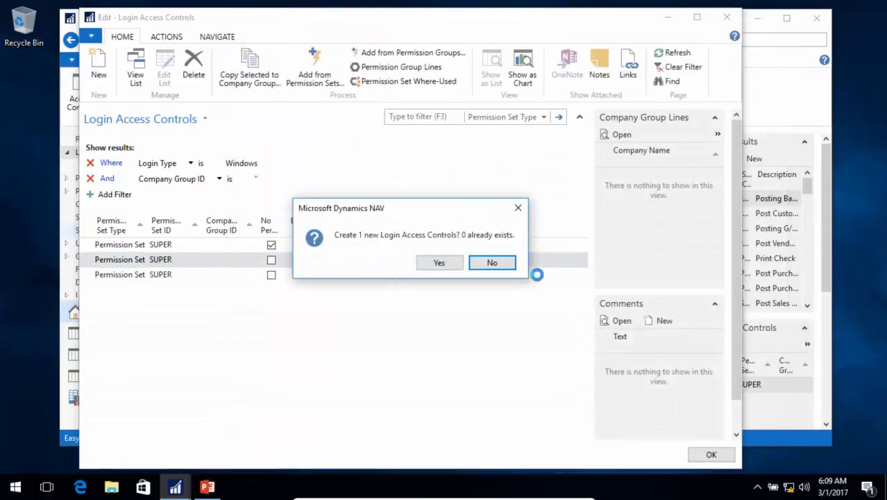
click(449, 262)
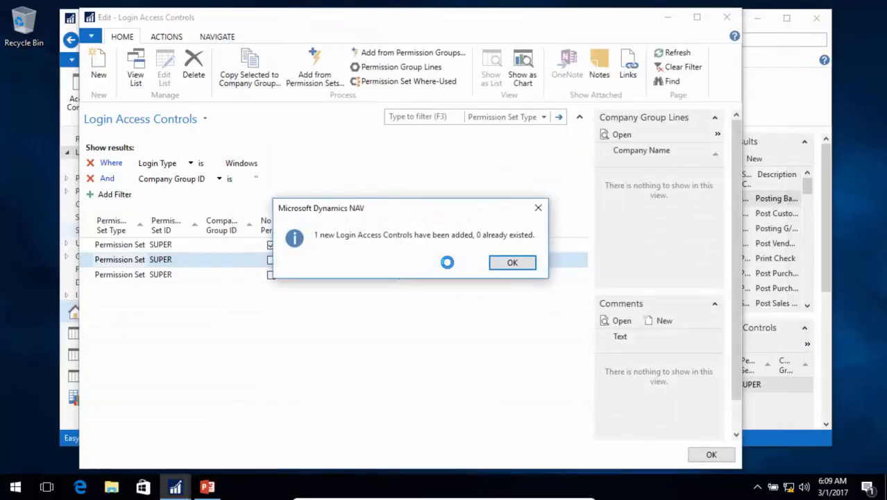
click(515, 263)
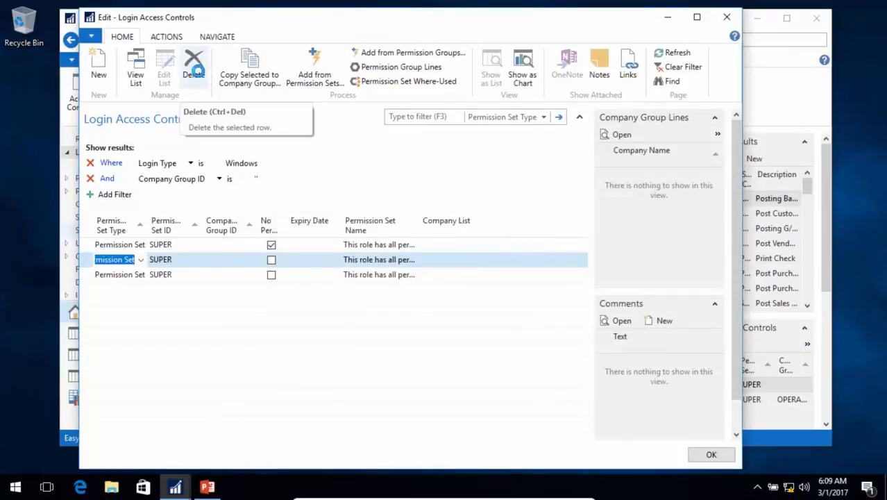
click(89, 179)
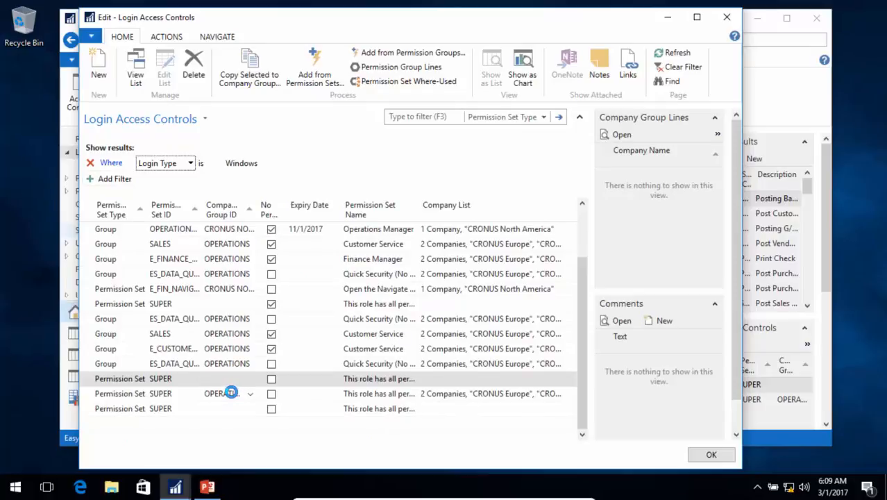
key(Escape)
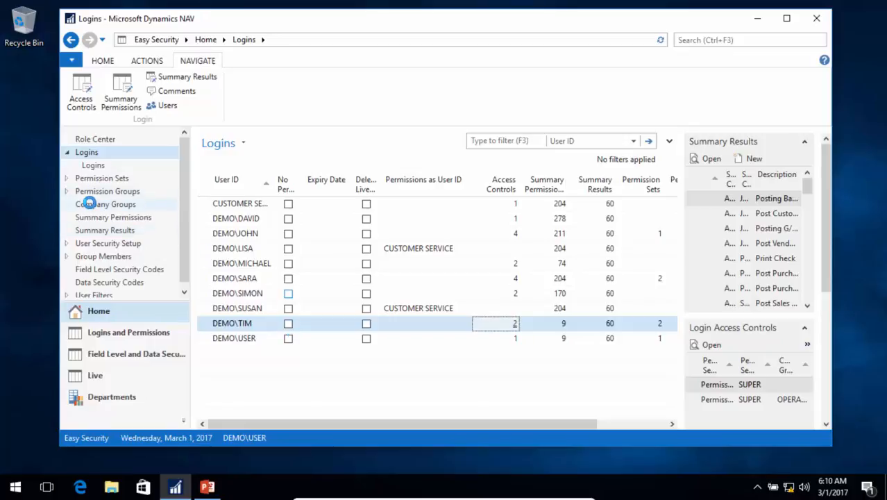
- Create a company group with the ID ALL COMPANIES and the name "All Non Easy Security"
click(89, 202)
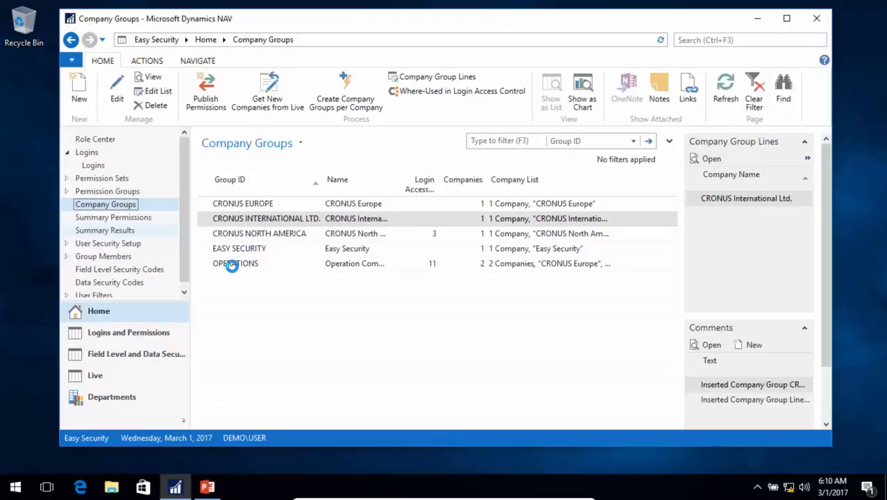
click(79, 89)
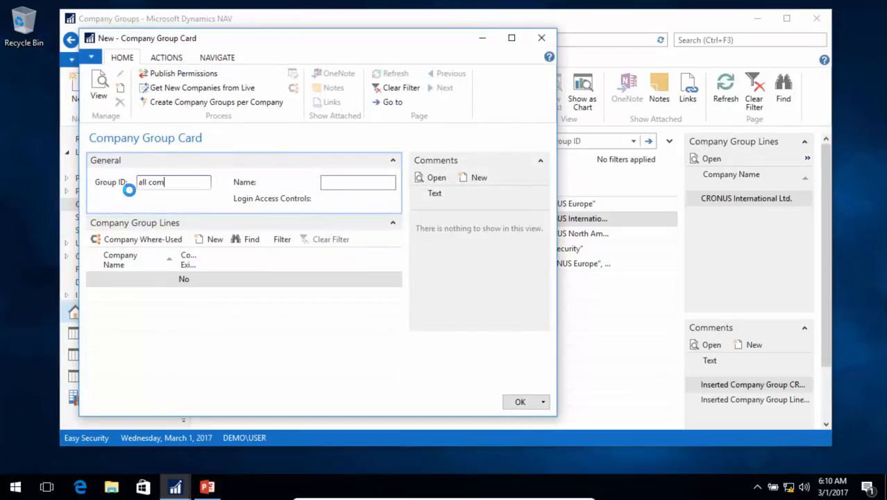
text(all companies)
key(Tab)
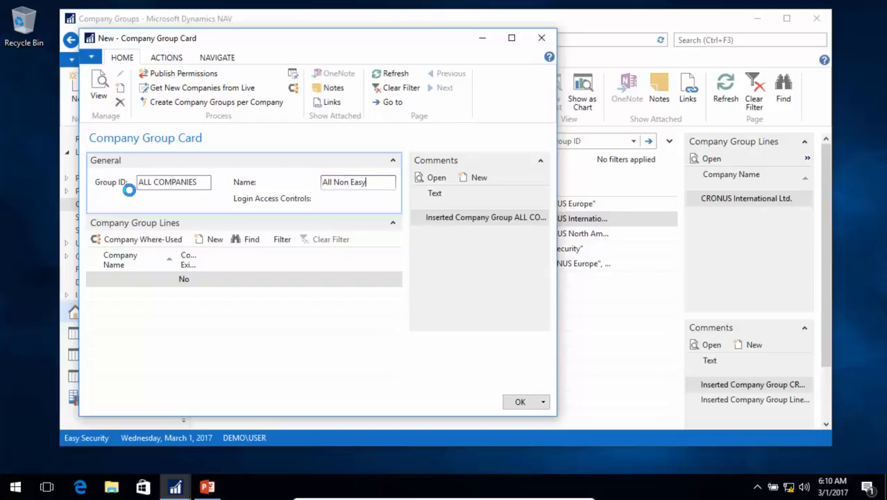
text(All Non Easy Security)
key(Tab)
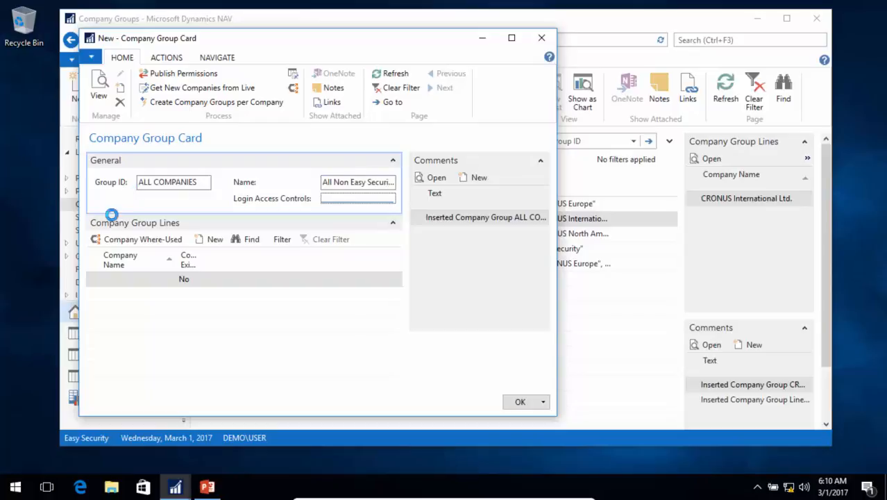
- Add CRONUS Europe and CRONUS International Ltd. as lines of the ALL COMPANIES group, and close its card
click(160, 280)
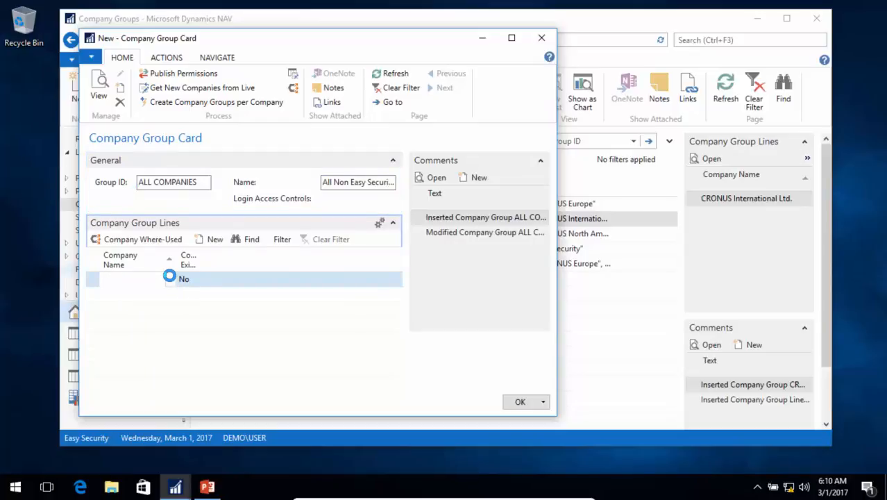
click(170, 278)
click(160, 314)
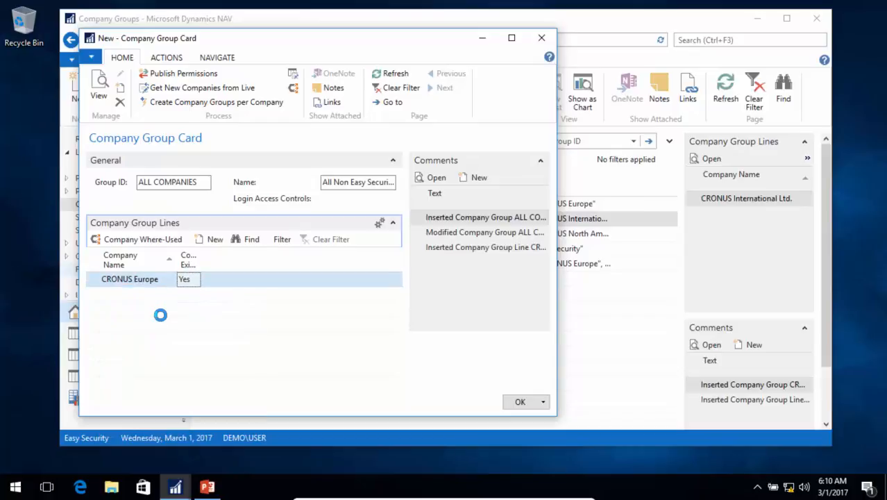
key(Down)
key(F4)
key(Down)
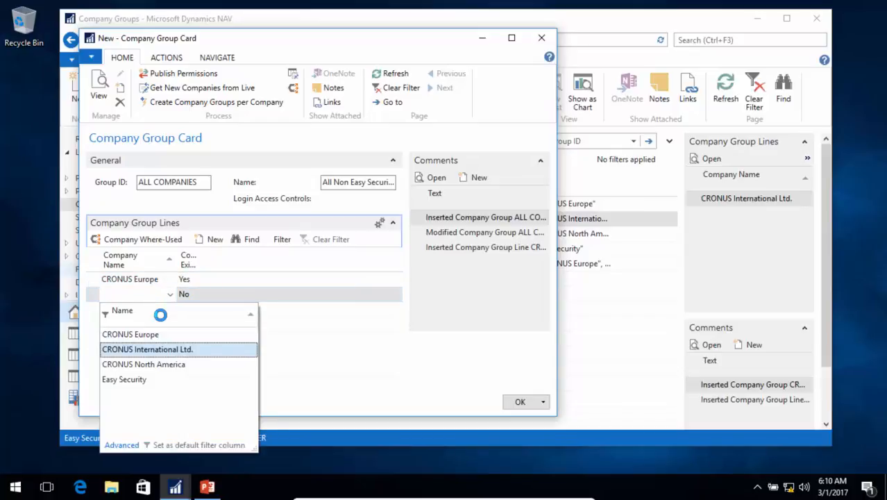
key(Return)
key(Down)
key(F4)
key(Down)
key(Escape)
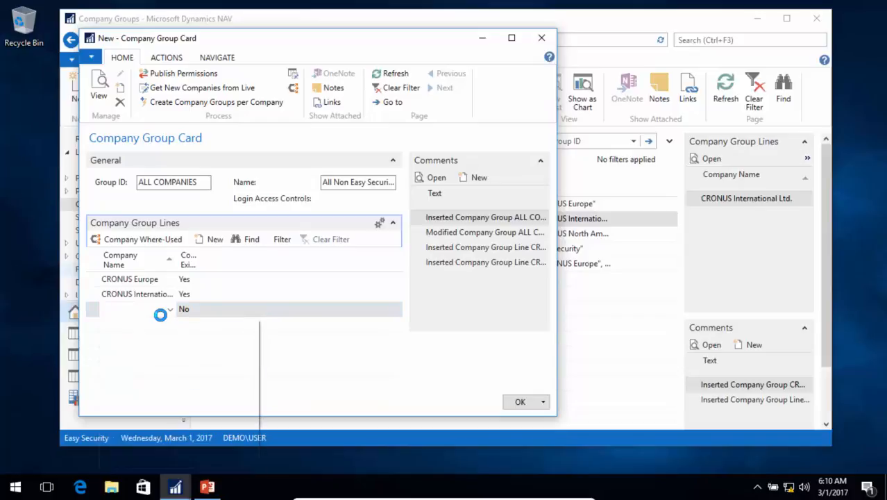
key(Up)
key(Escape)
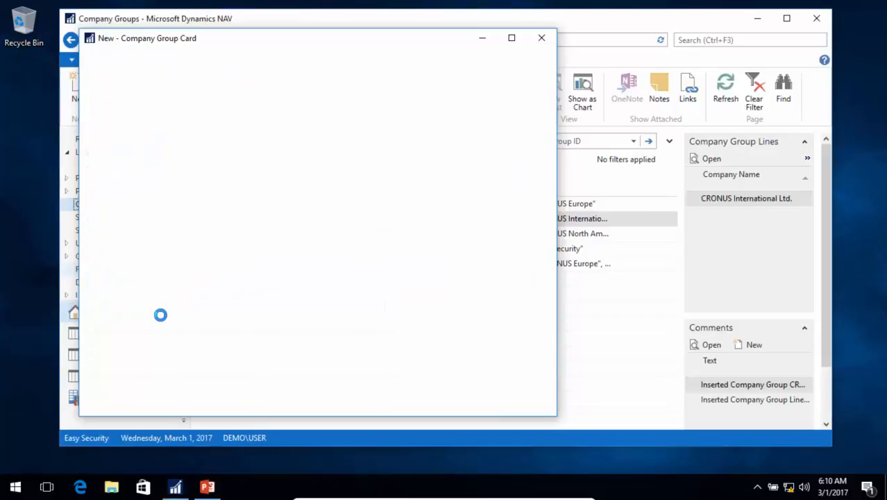